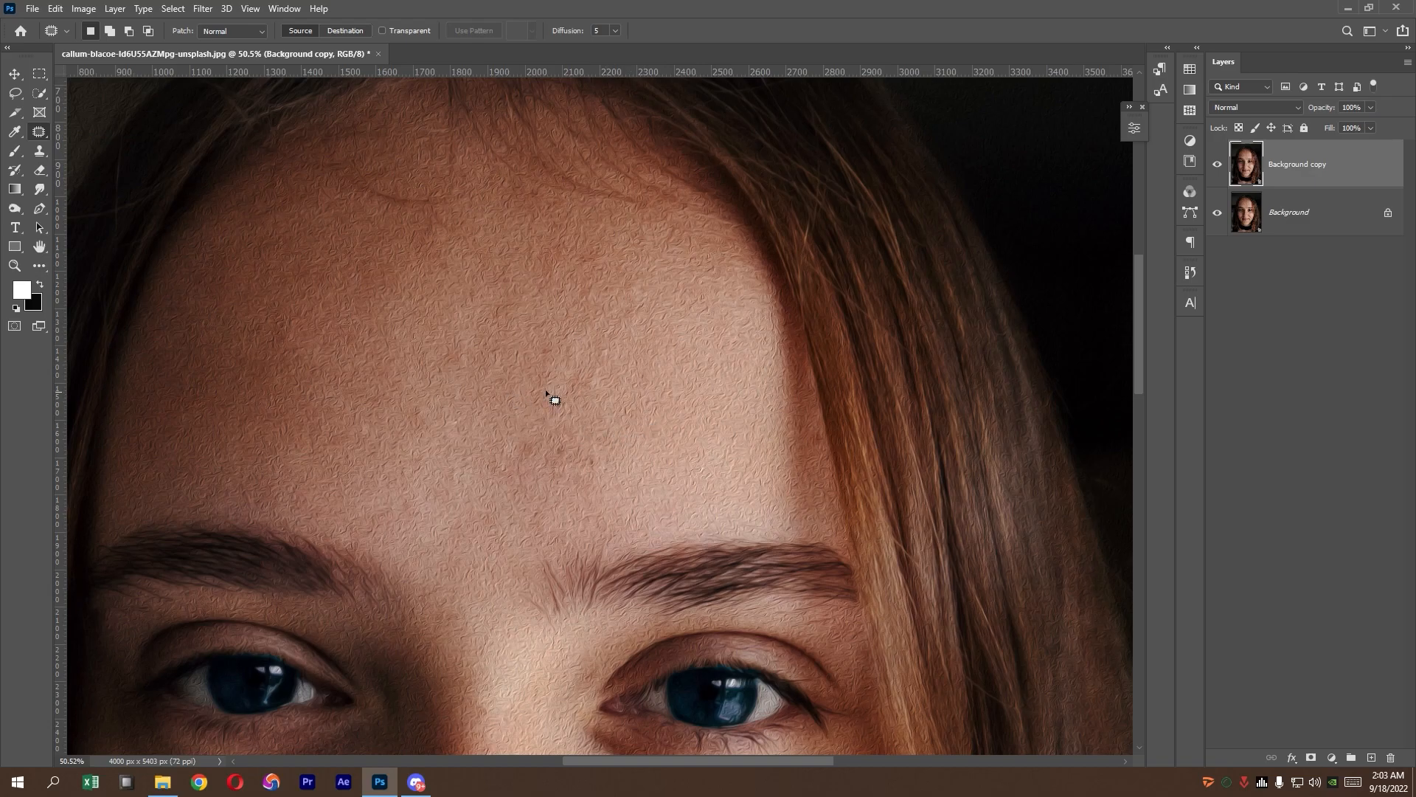
Patch the blemished area in the middle of the forehead with smoother skin beside it and clear the selection.
scroll(544, 419, "up", 1)
mouse_move(543, 418)
left_mouse_down()
mouse_move(547, 438)
mouse_move(588, 422)
mouse_move(579, 413)
left_mouse_up()
left_click_drag(566, 423, 616, 397)
key("ctrl+d")
scroll(608, 403, "down", 2)
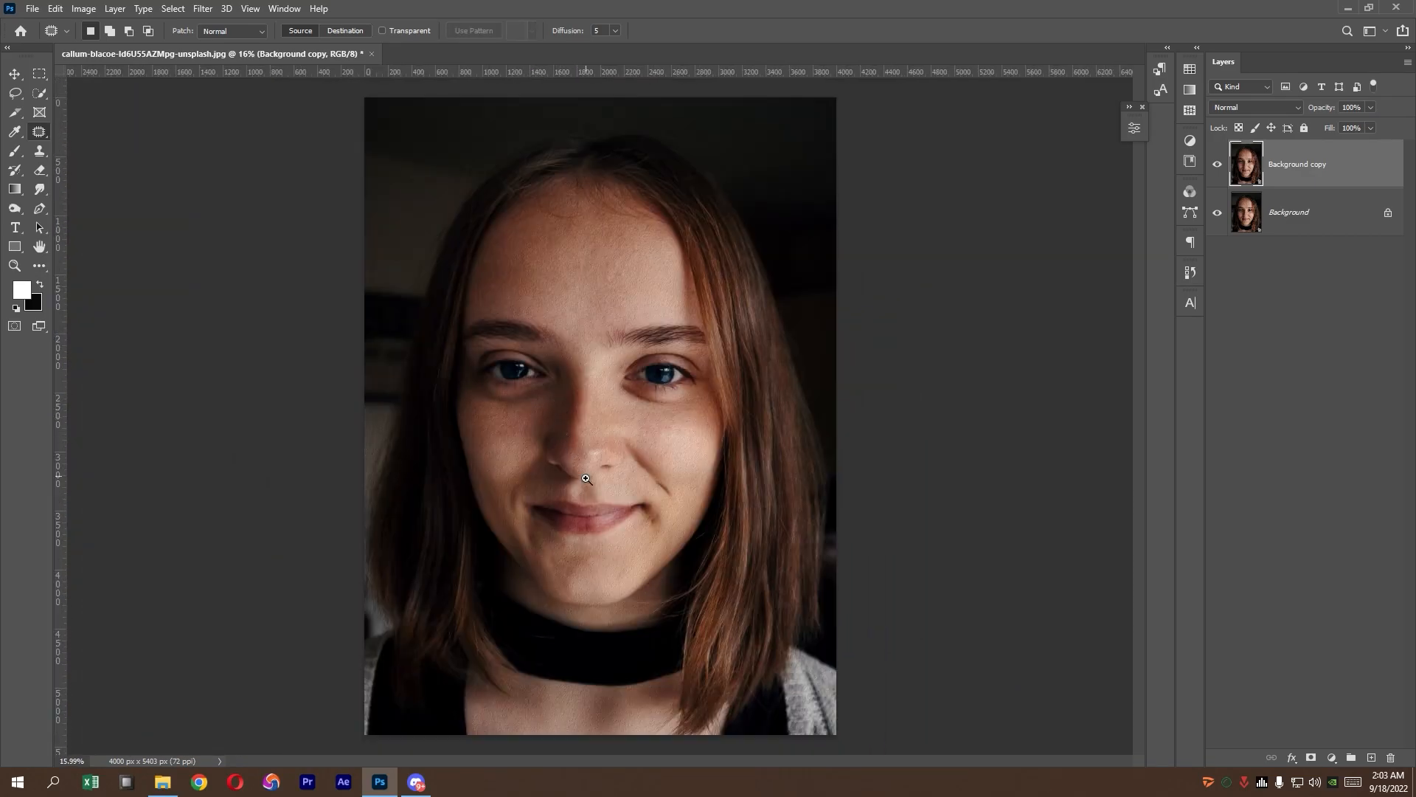
scroll(513, 467, "up", 1)
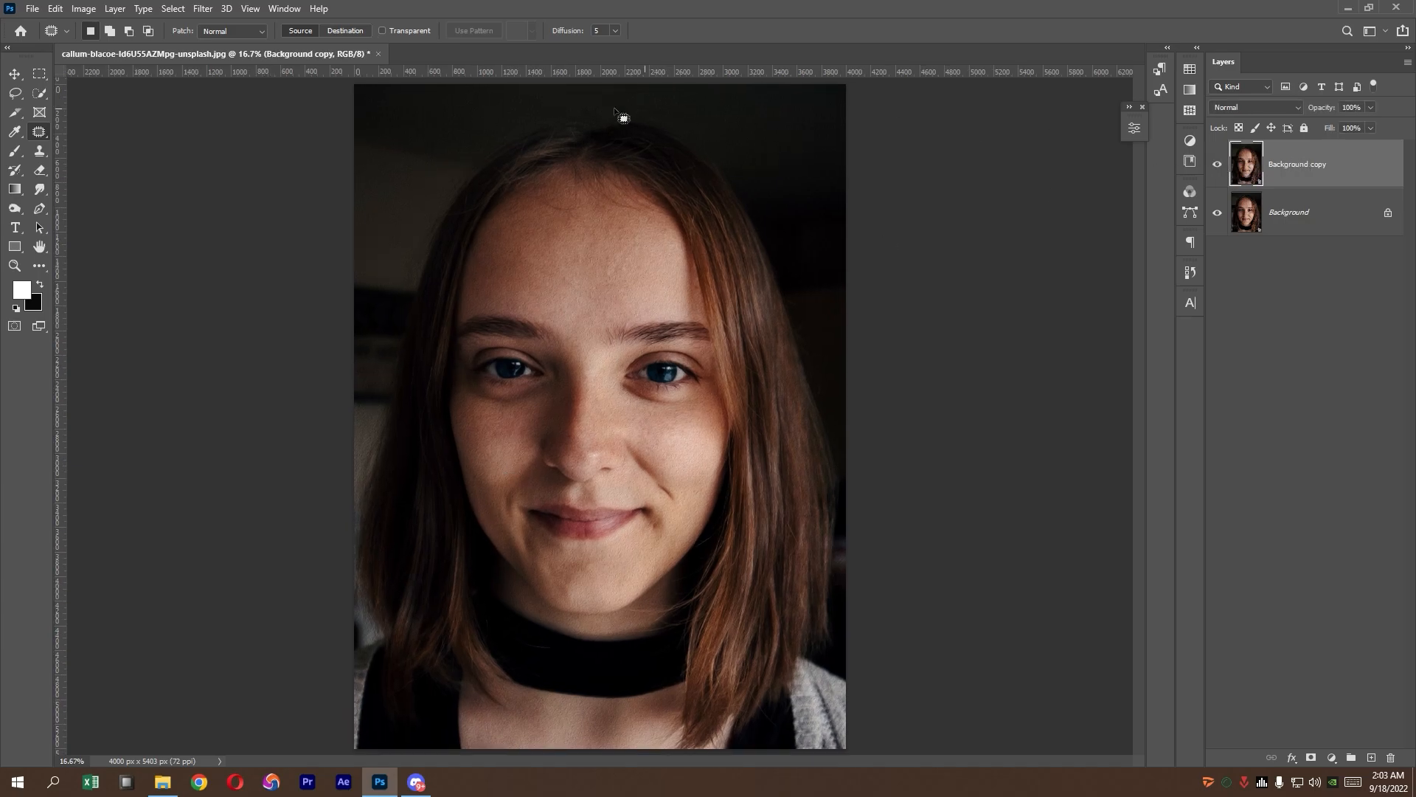
Run the Retouch4me Heal filter on the Background copy layer at Sensitivity 100, compare it with the original, and apply it.
left_click(203, 8)
mouse_move(247, 360)
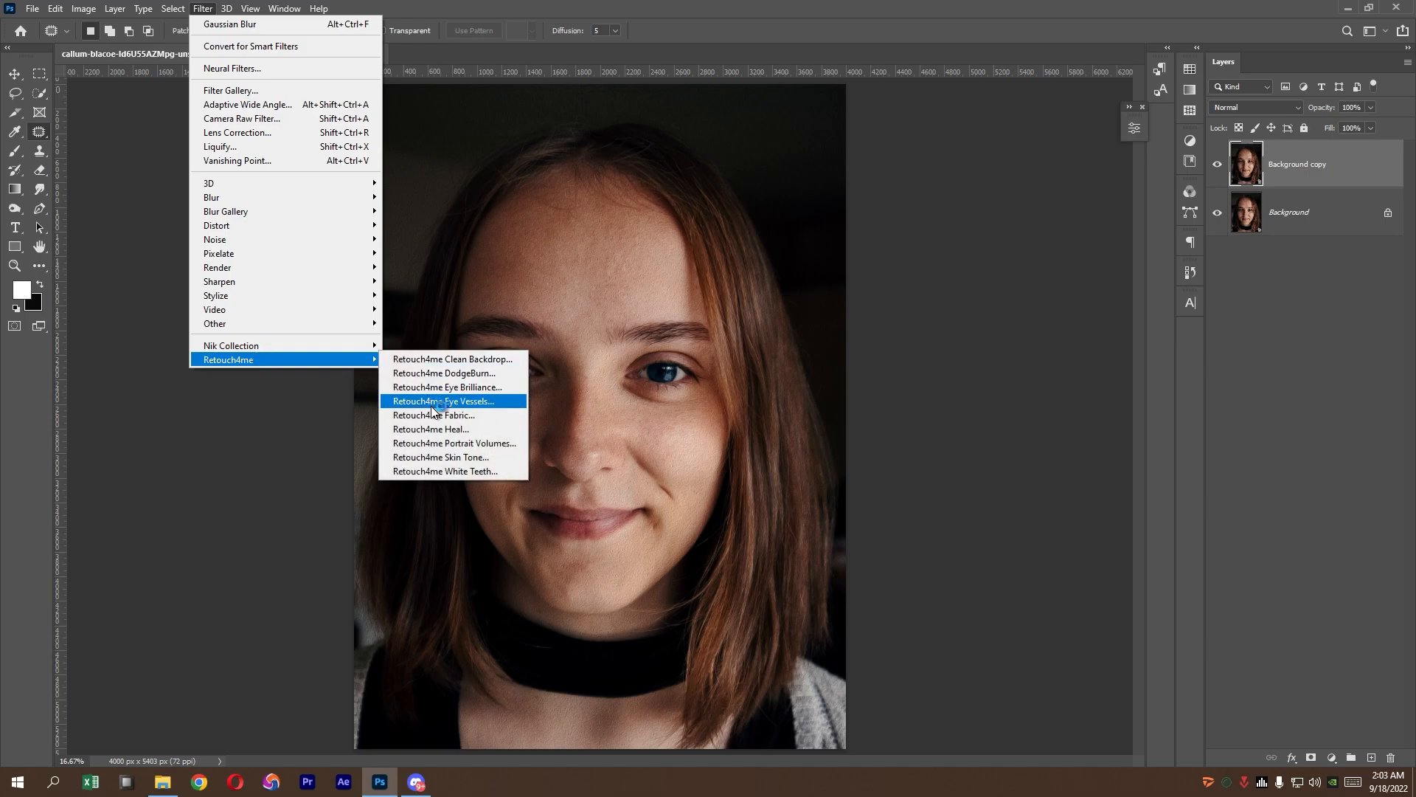
left_click(441, 429)
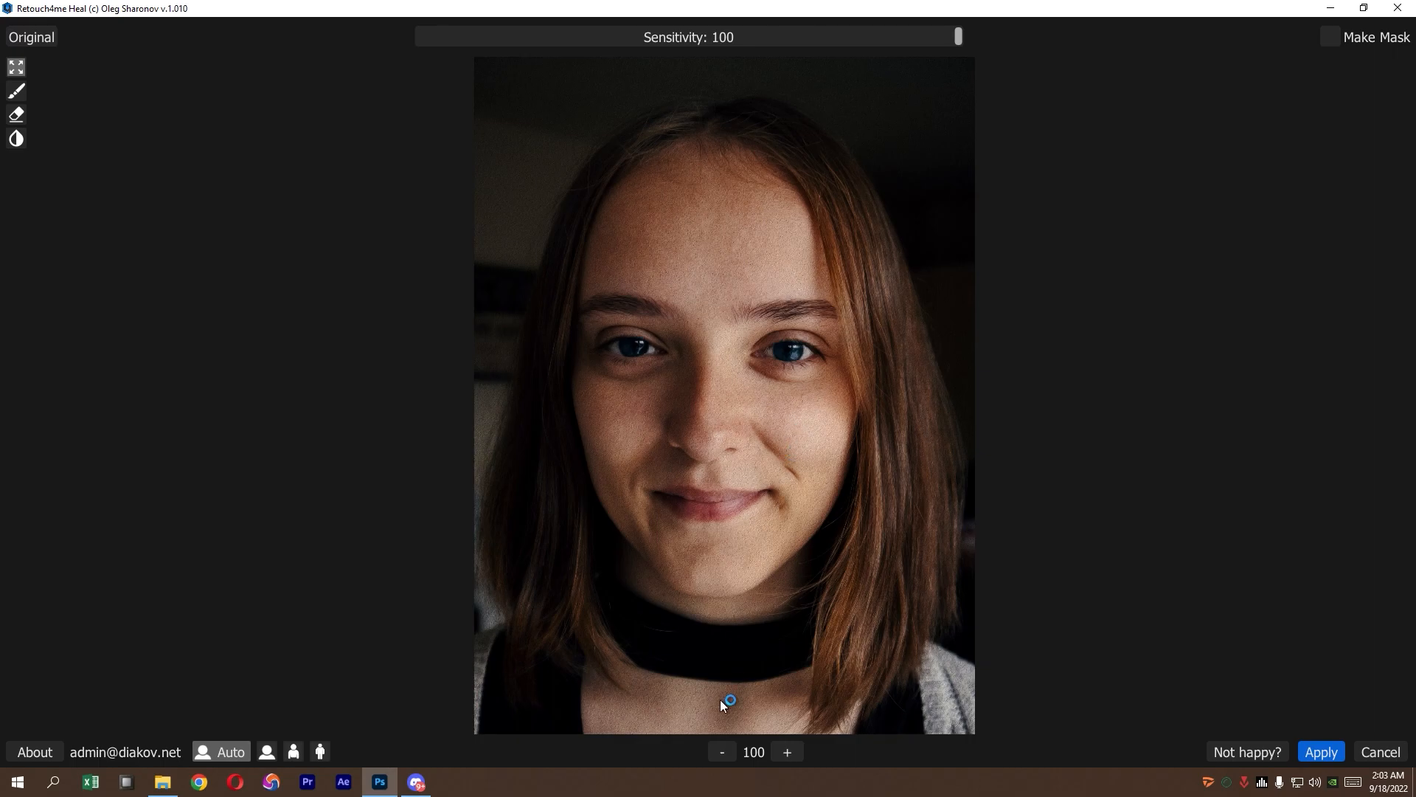
left_click(36, 32)
left_click(35, 32)
left_click(1314, 751)
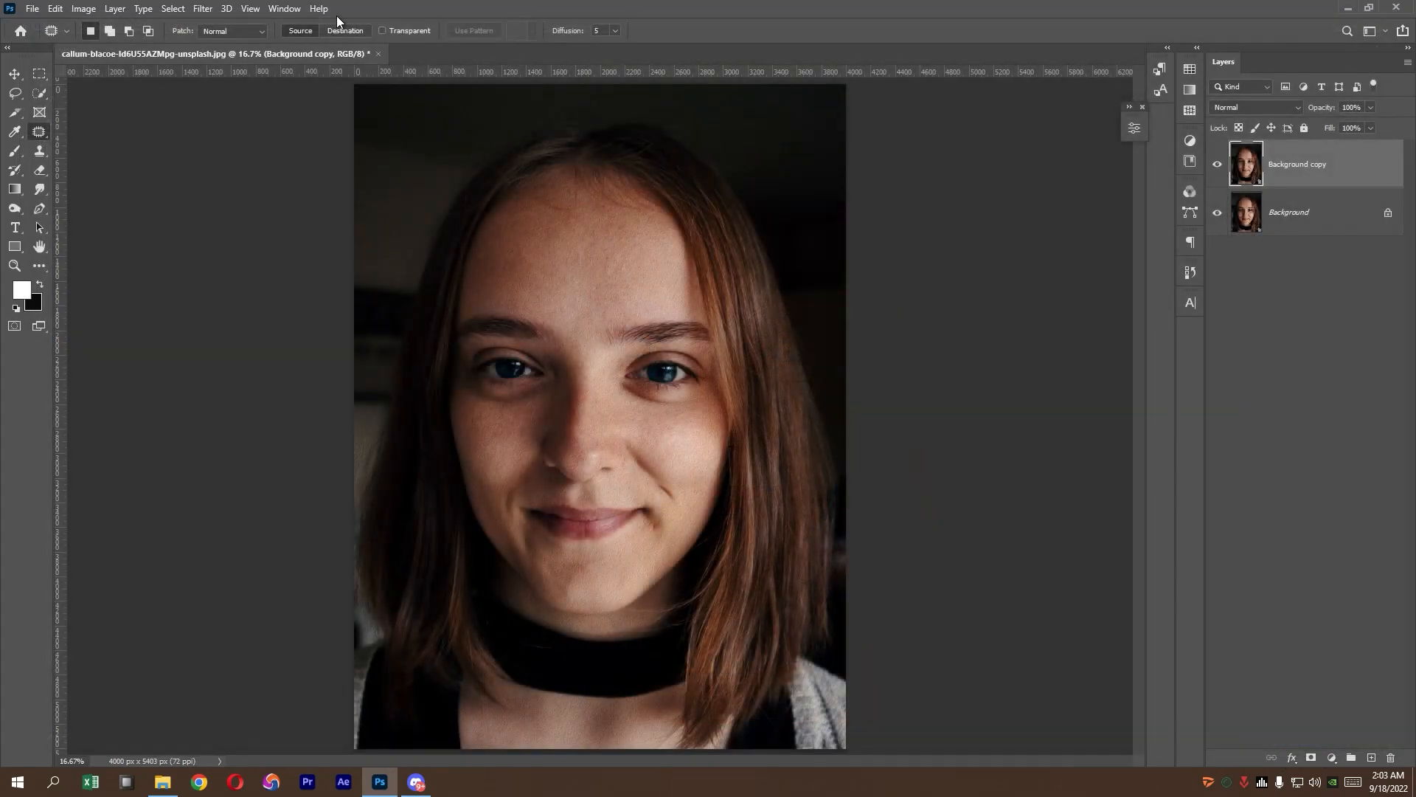
Apply the Retouch4me Portrait Volumes filter to the Background copy layer with Blend set to 113.
left_click(202, 8)
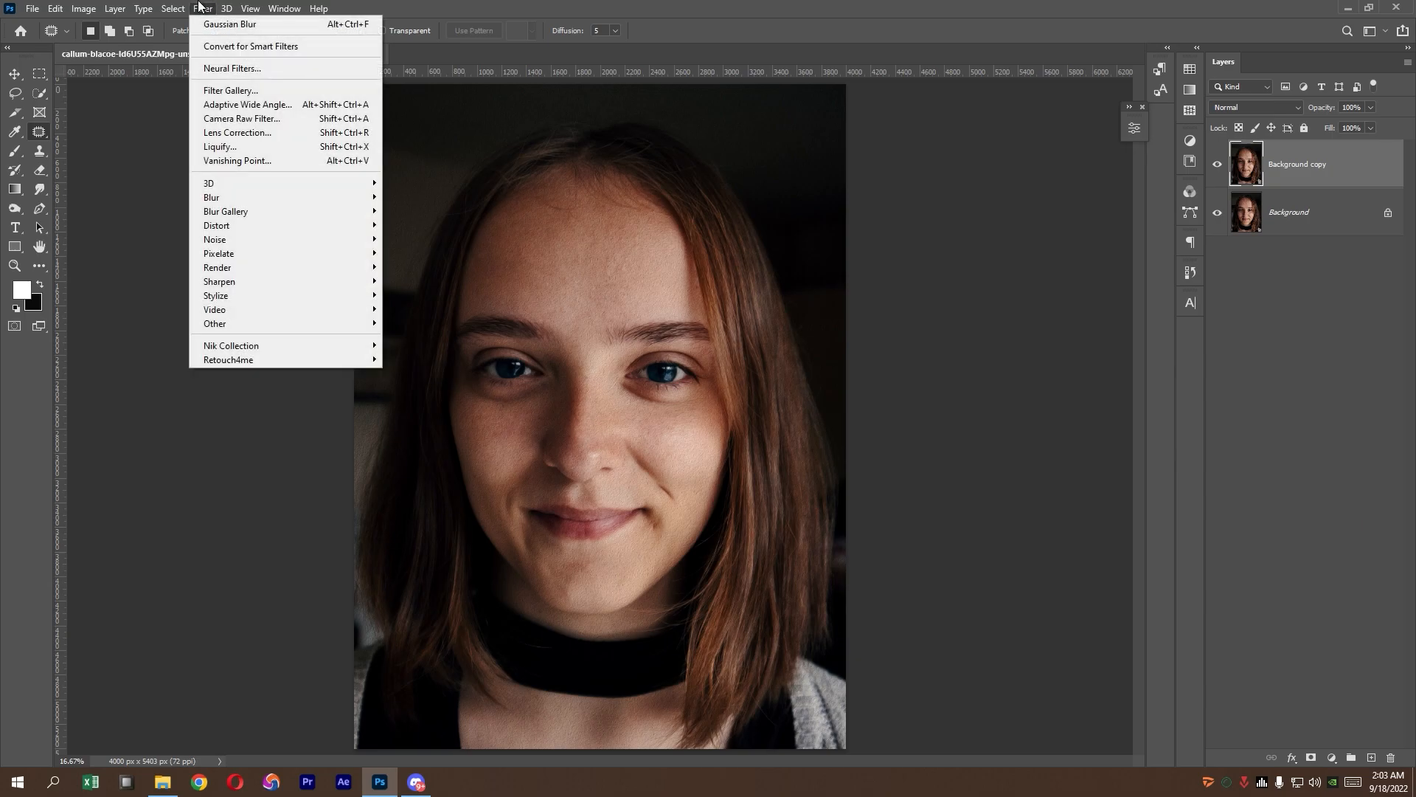
mouse_move(286, 361)
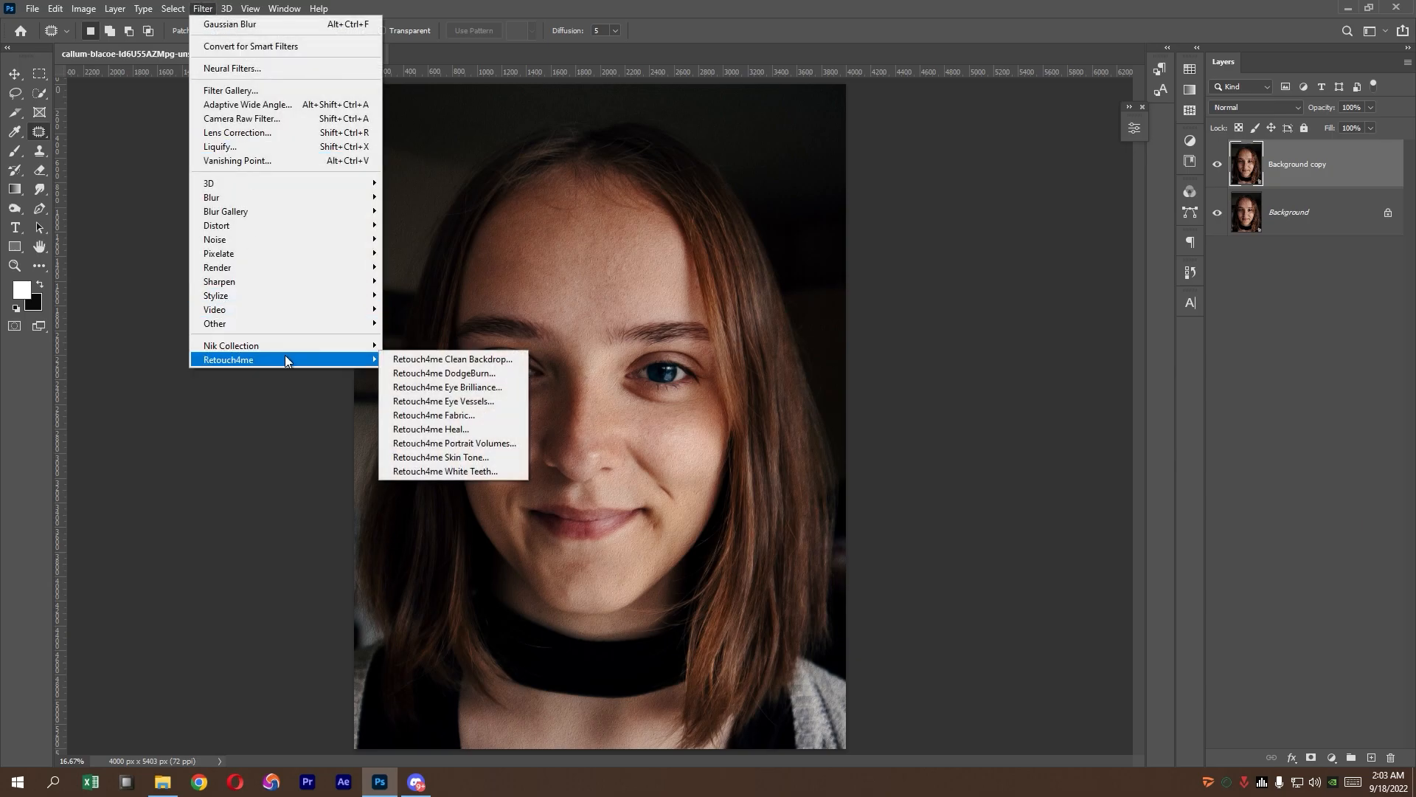
left_click(484, 444)
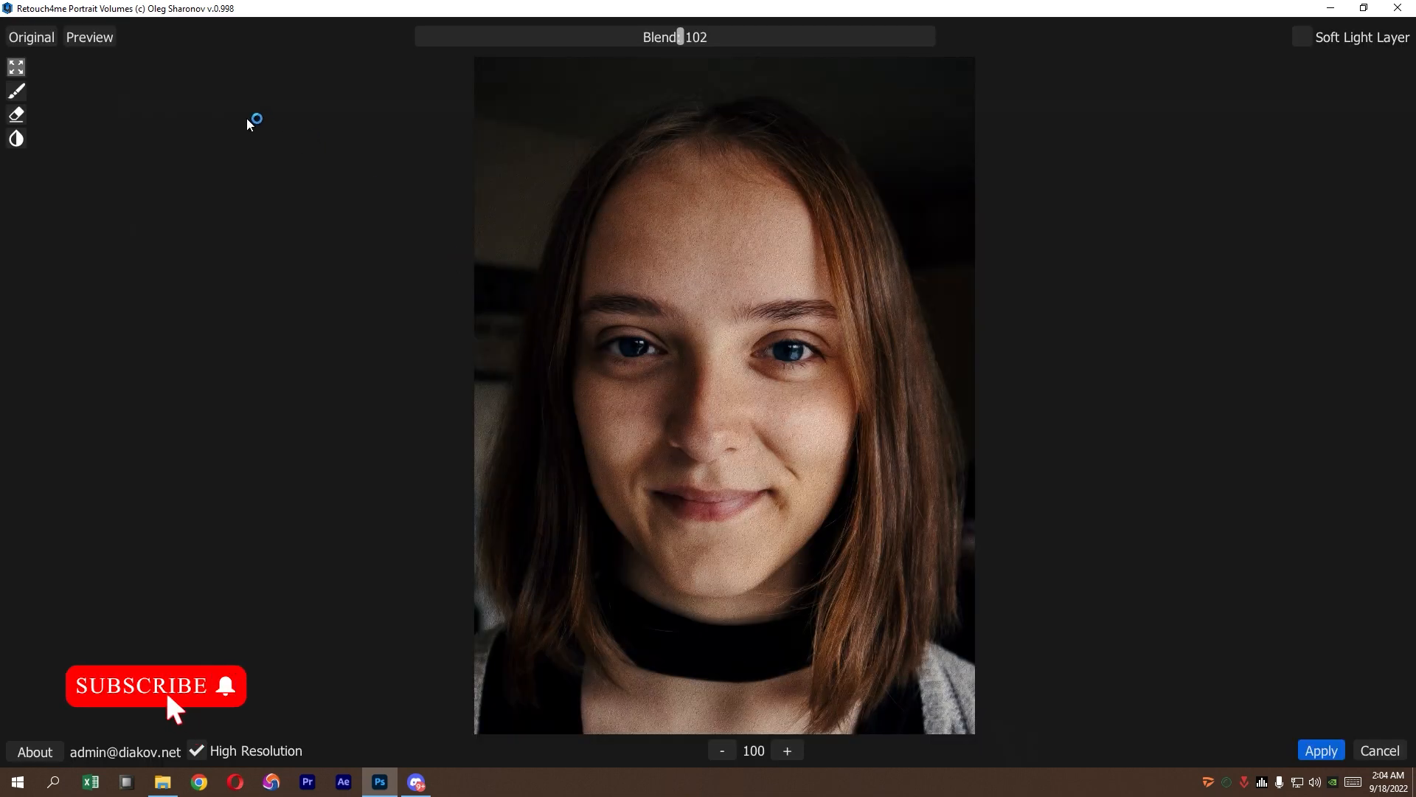
left_click(75, 39)
left_click(35, 37)
left_click(36, 38)
left_click(754, 35)
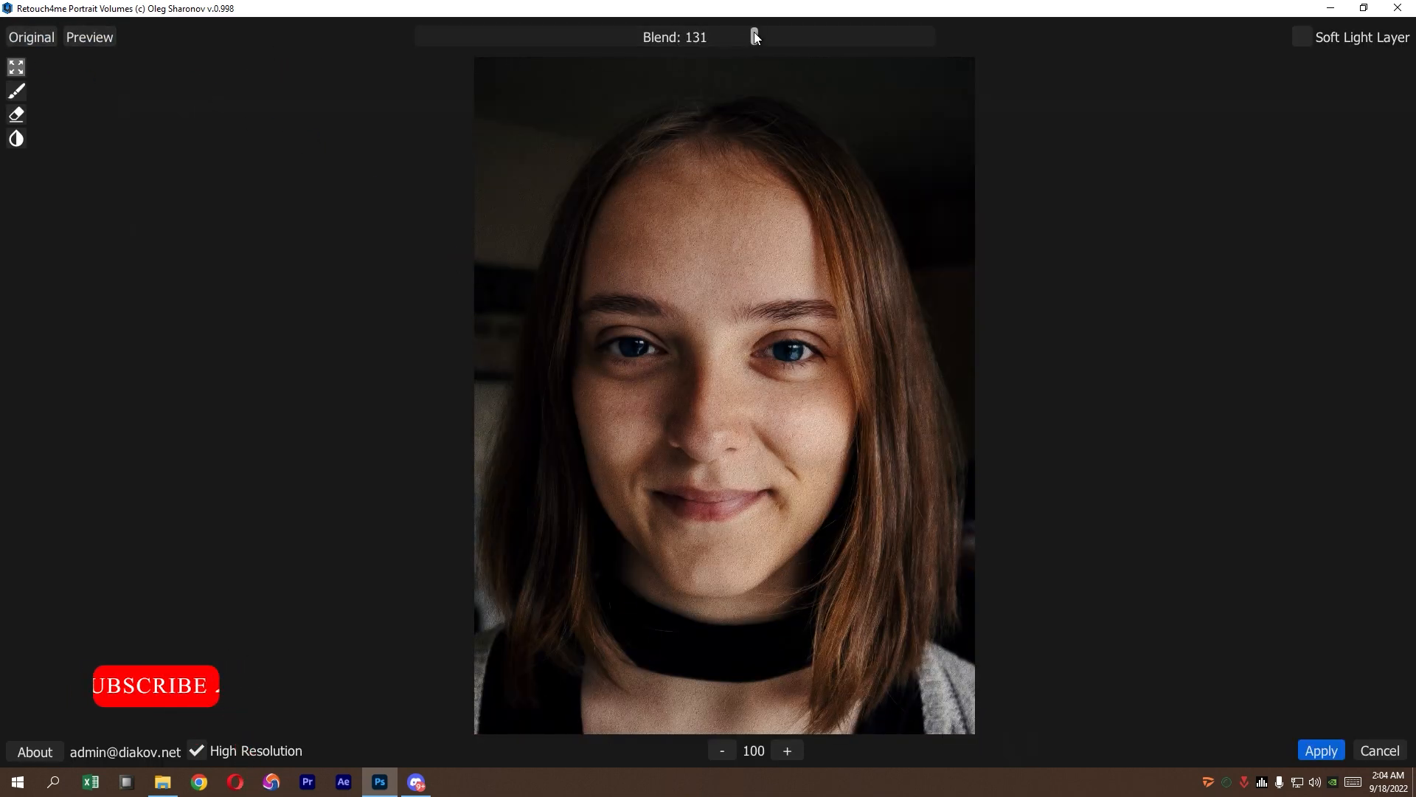
left_click(838, 36)
left_click(705, 37)
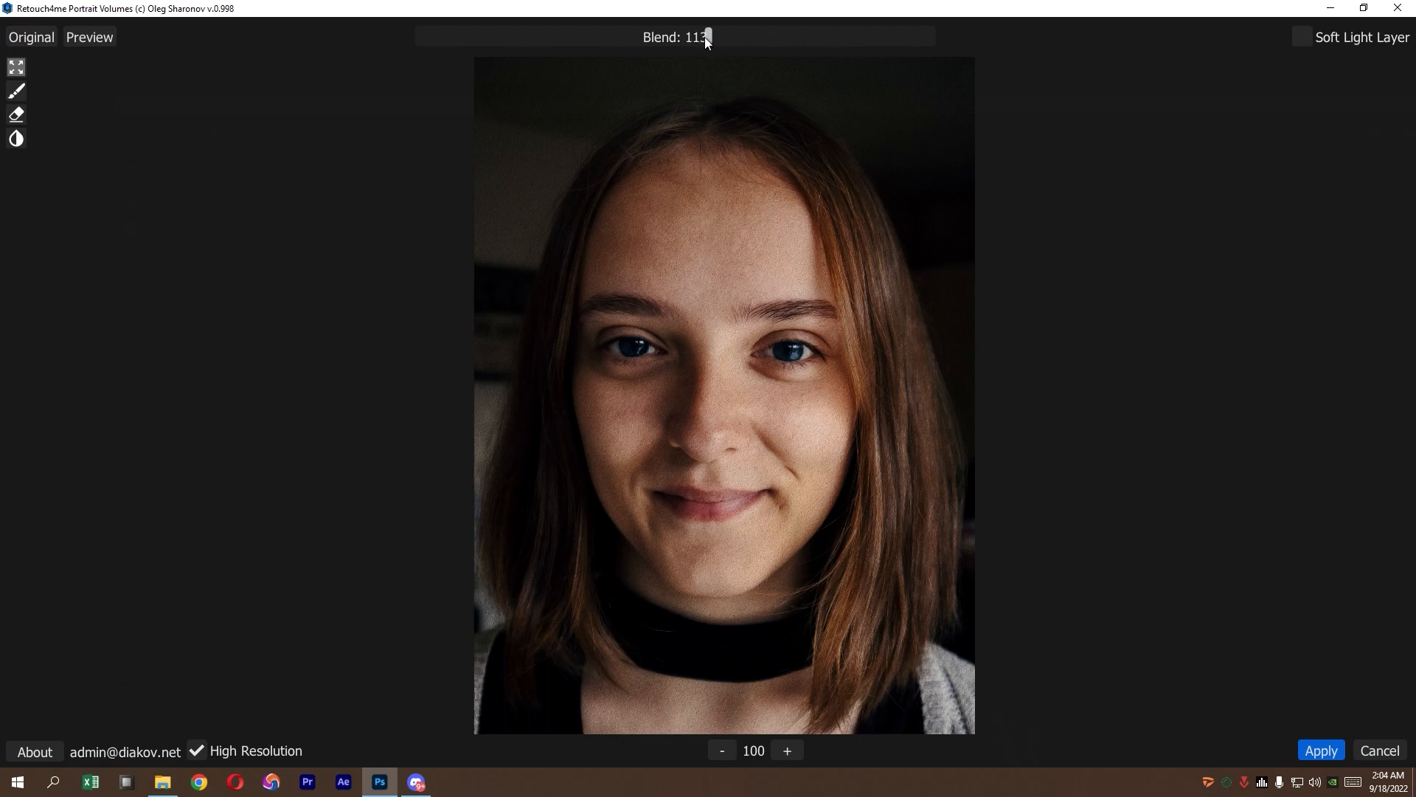
left_click(1322, 750)
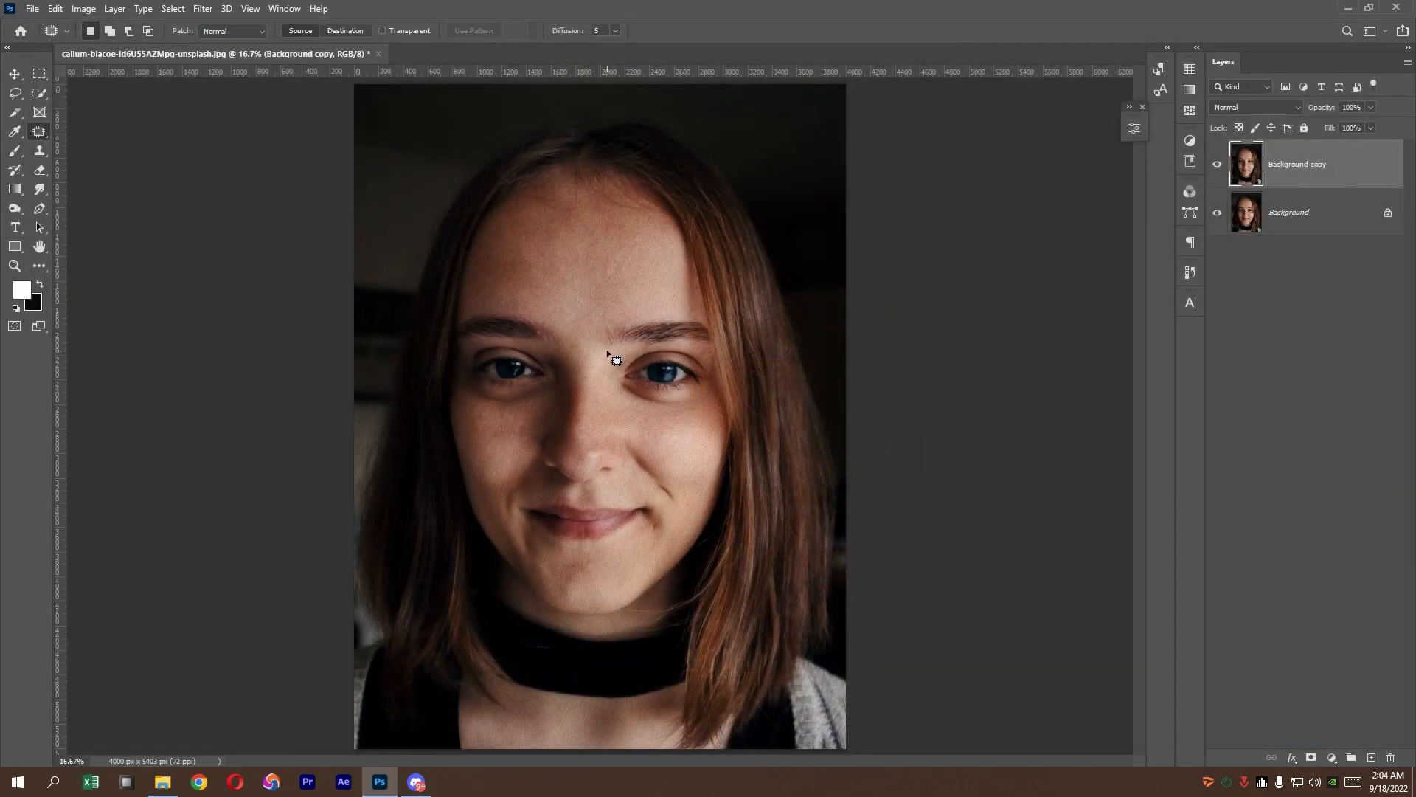
Adjust the Blend strength in the Retouch4me DodgeBurn filter and apply it to the Background copy layer.
left_click(202, 8)
mouse_move(317, 362)
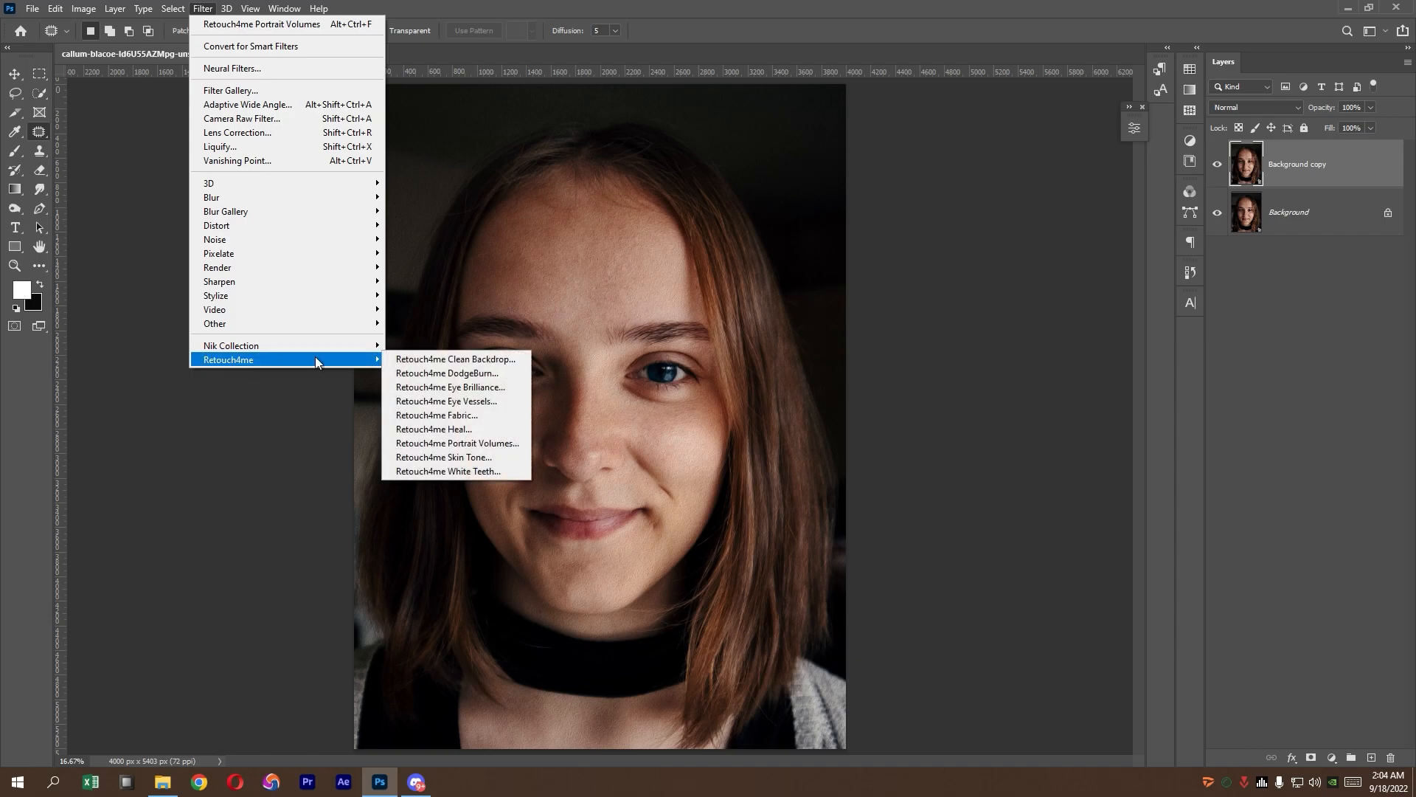
left_click(472, 373)
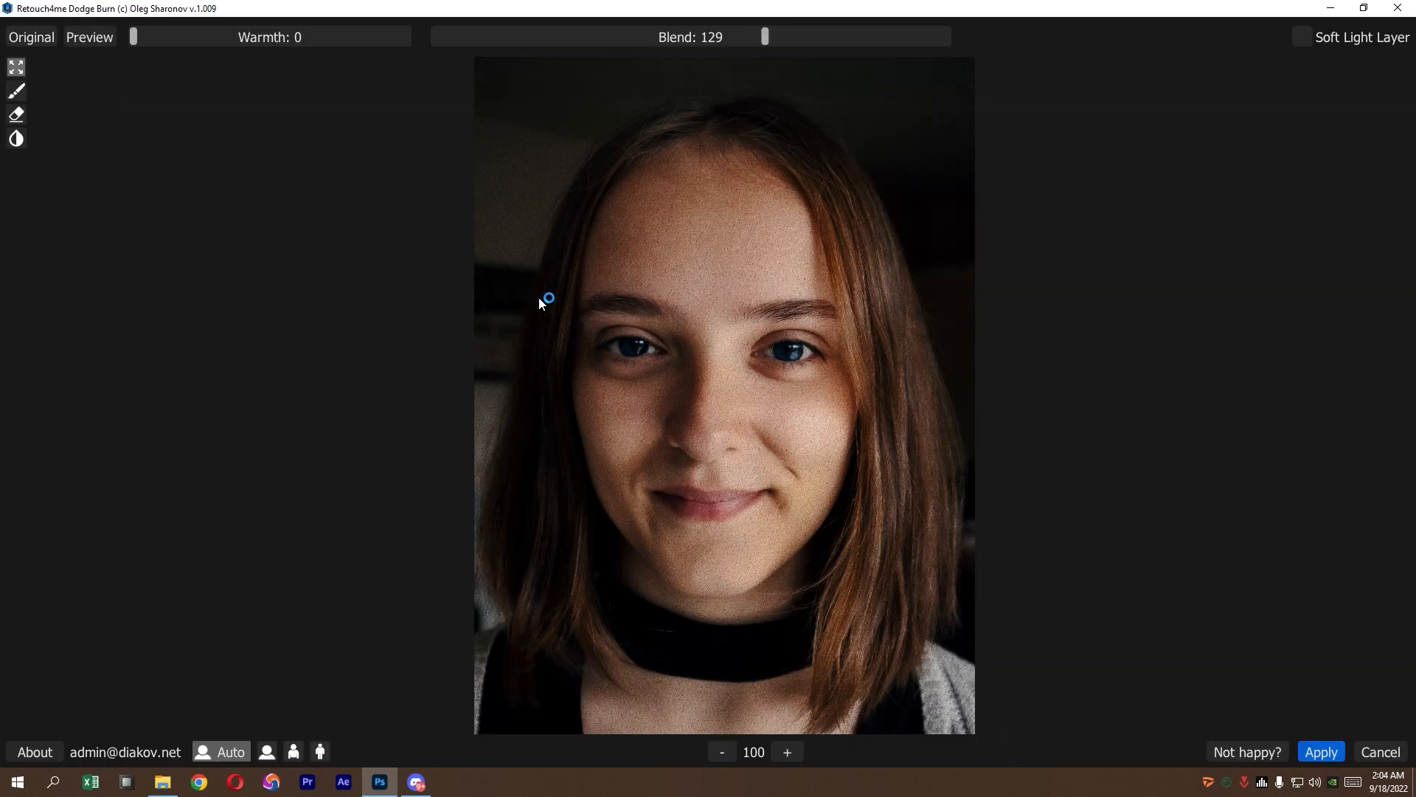
left_click_drag(760, 36, 591, 38)
left_click_drag(681, 42, 772, 46)
left_click(1321, 752)
Compare the retouched Background copy layer with the original portrait beneath it.
left_click(1218, 165)
left_click(1218, 164)
left_click(1218, 165)
left_click(1218, 164)
left_click(1218, 164)
left_click(1218, 164)
scroll(585, 351, "up", 1)
scroll(585, 351, "down", 1)
Duplicate the Background copy layer, hide the duplicate, and make Background copy the active layer.
left_click_drag(1313, 169, 1371, 757)
left_click(1220, 162)
left_click(1290, 216)
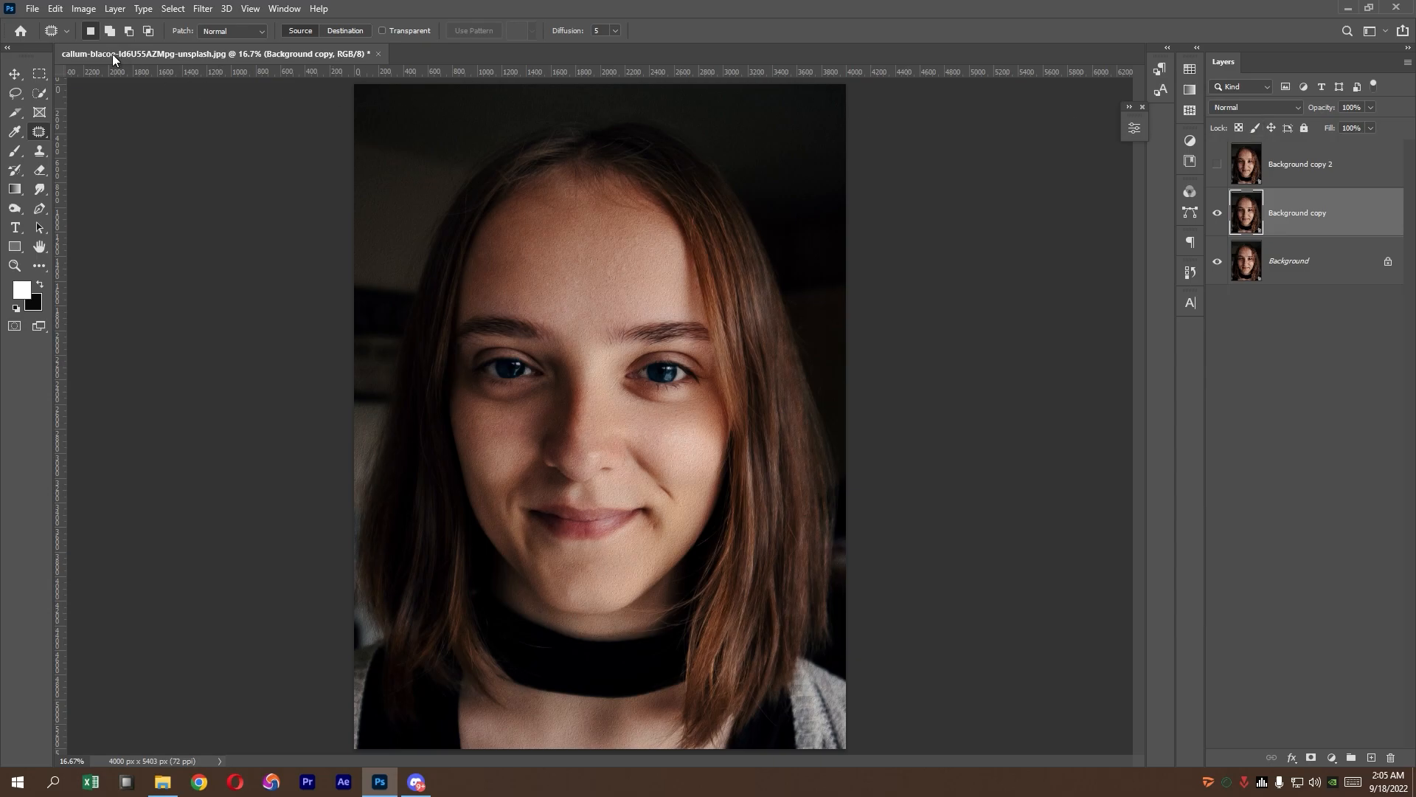
Apply a Gaussian Blur with a 29.1-pixel radius to Background copy and show the Background copy 2 layer again.
left_click(202, 11)
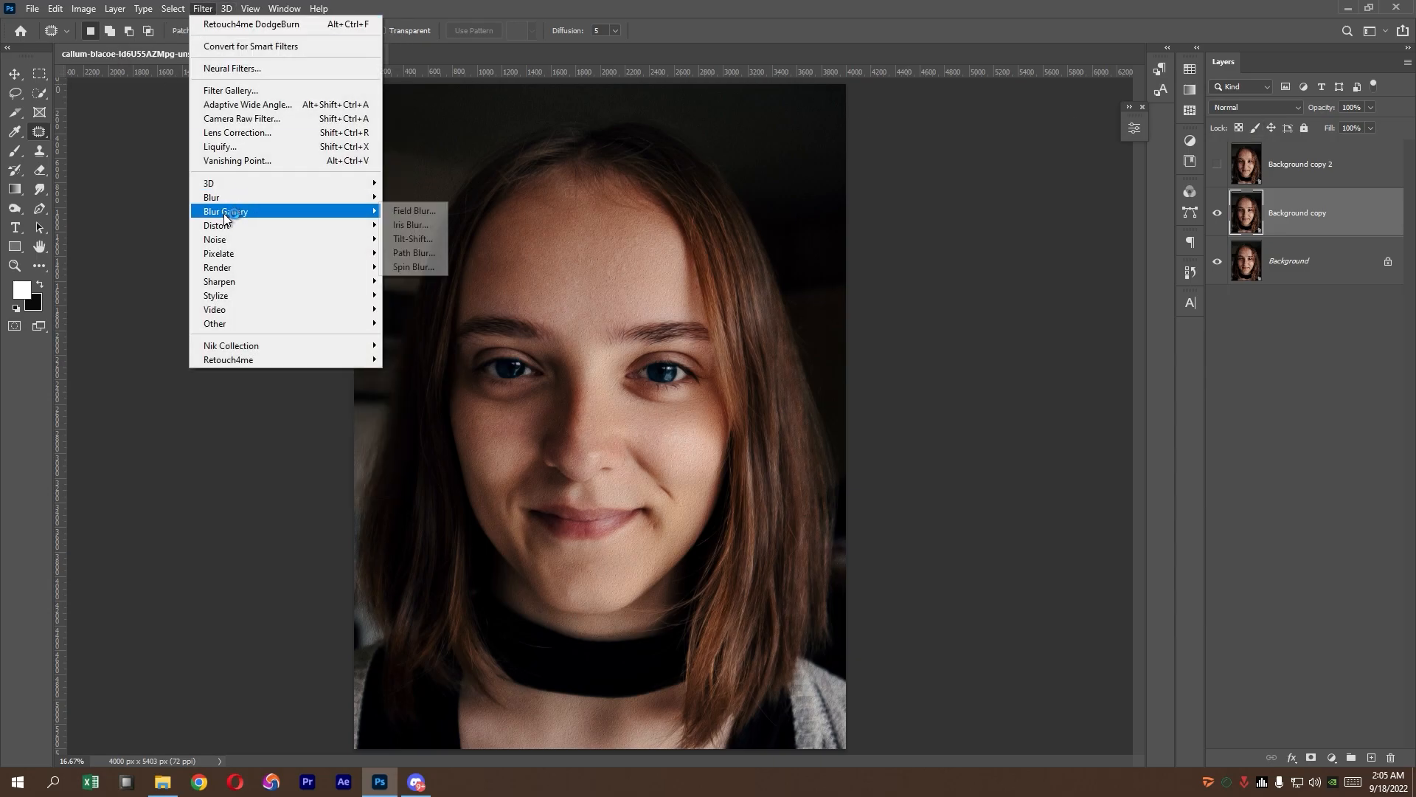
mouse_move(214, 197)
left_click(413, 253)
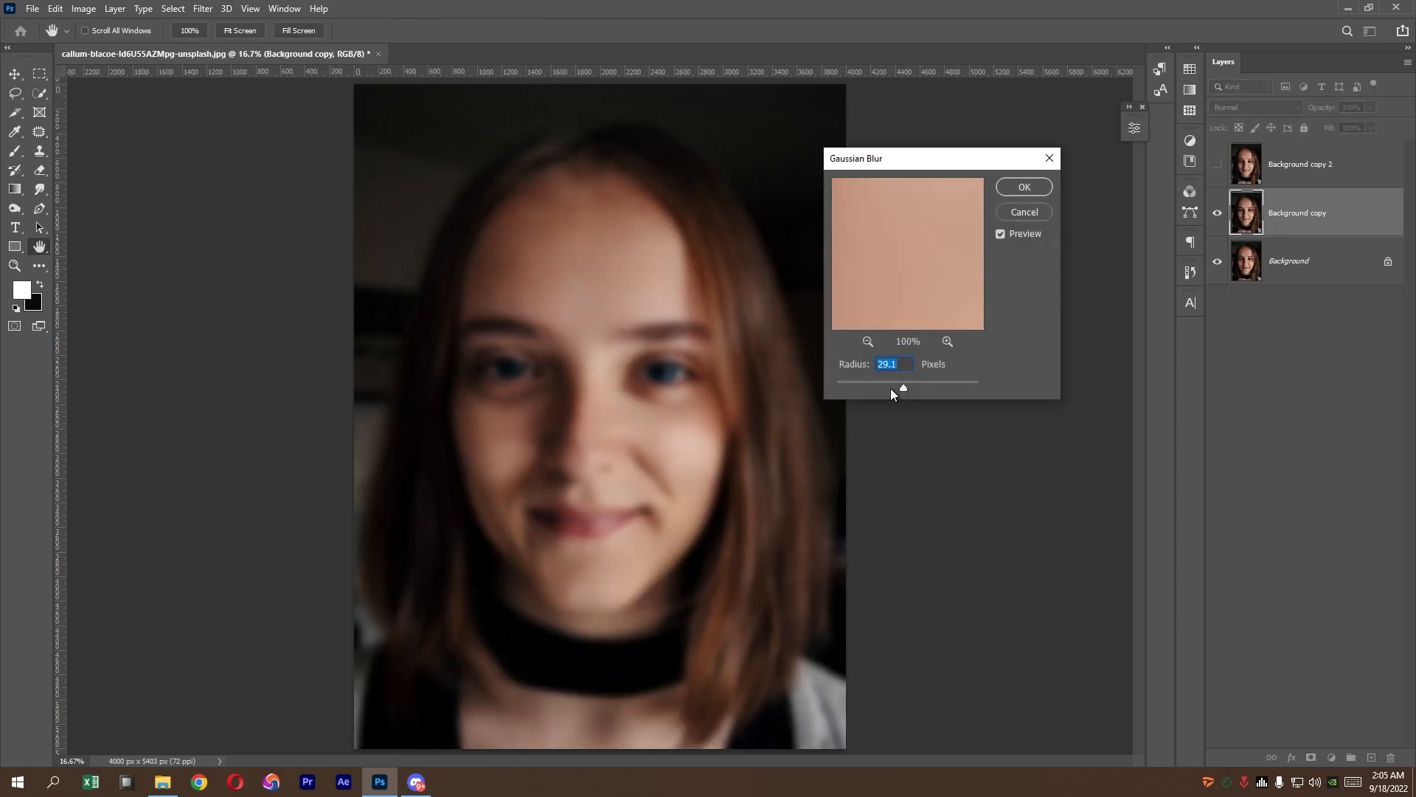
left_click_drag(901, 388, 901, 390)
left_click(1025, 186)
left_click(1217, 164)
left_click(1254, 107)
left_click(1264, 319)
left_click(1303, 164)
left_click(90, 9)
left_click(90, 10)
left_click(1291, 216)
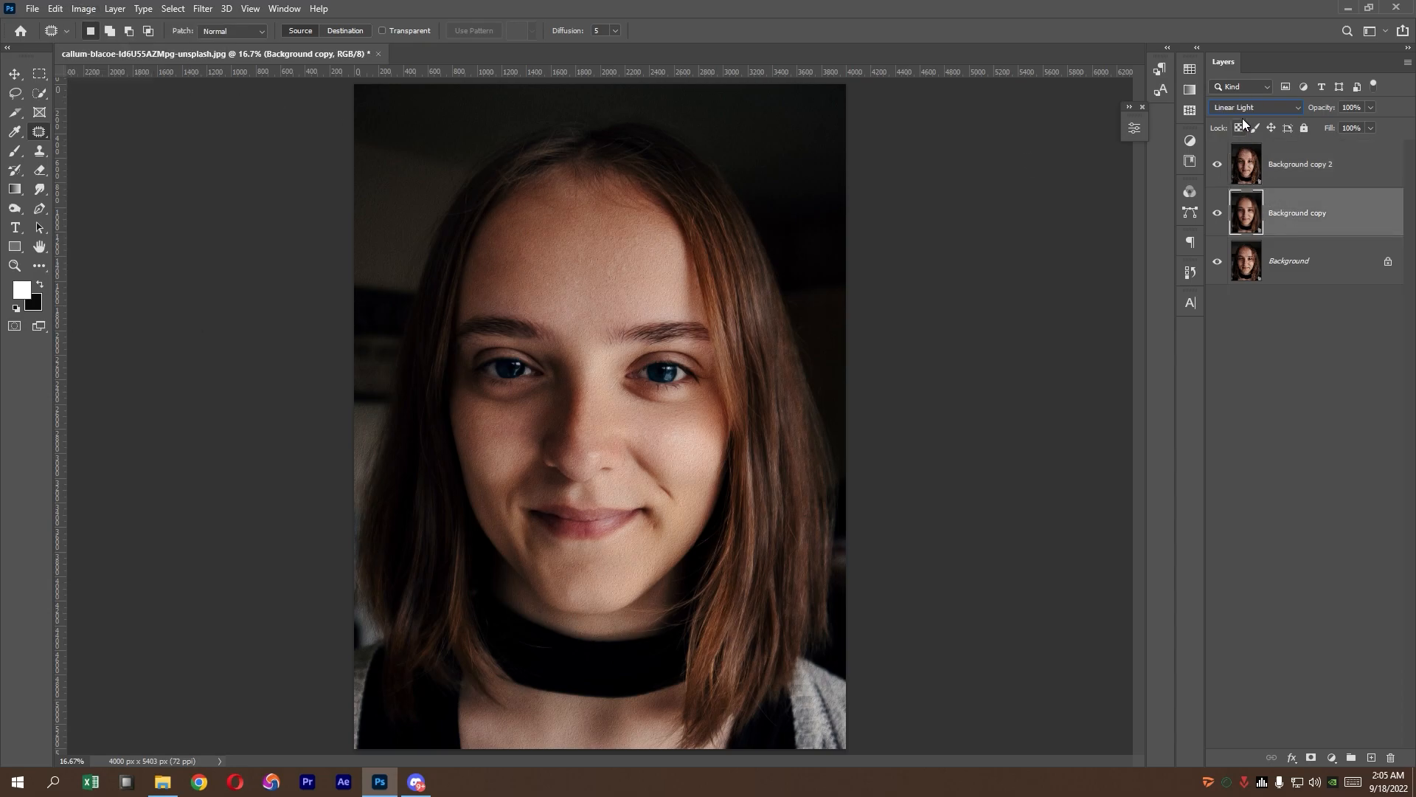
left_click(1238, 108)
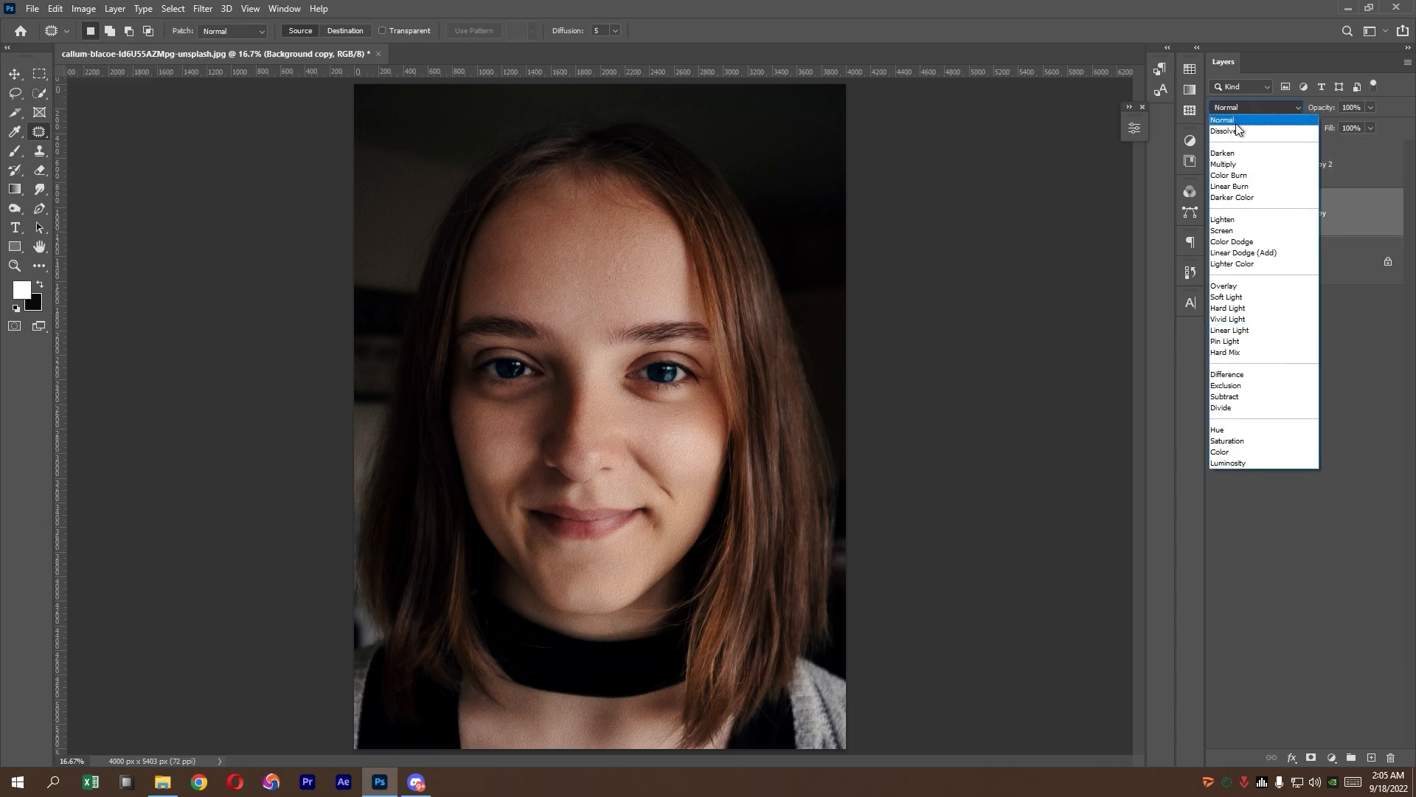
left_click(1243, 116)
Select the Background copy 2 layer and set its blend mode to Linear Light.
left_click(1254, 180)
left_click(1254, 108)
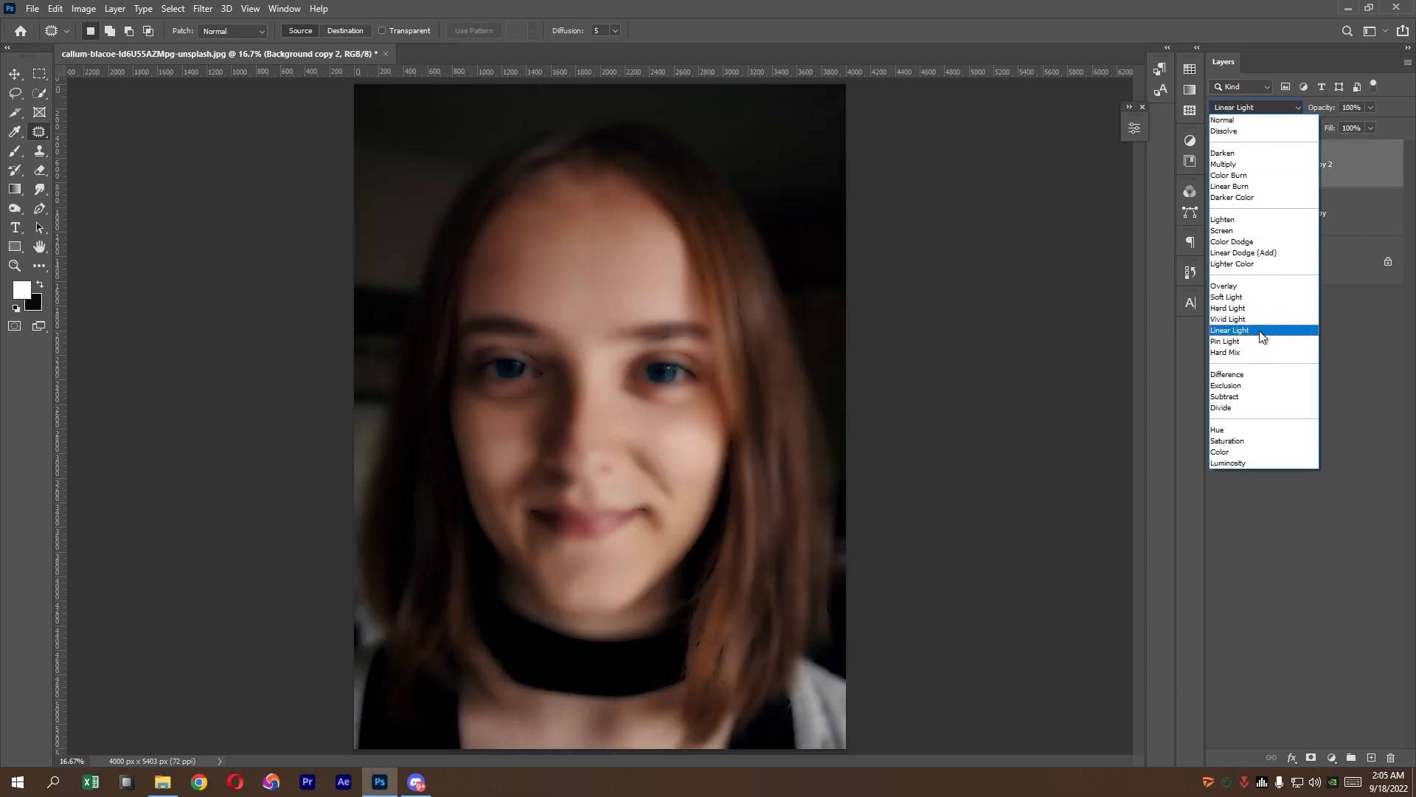
left_click(1254, 329)
Use Apply Image on Background copy 2 with layer Background copy, channel RGB, Subtract blending, scale 2 and offset 128.
left_click(98, 7)
left_click(110, 225)
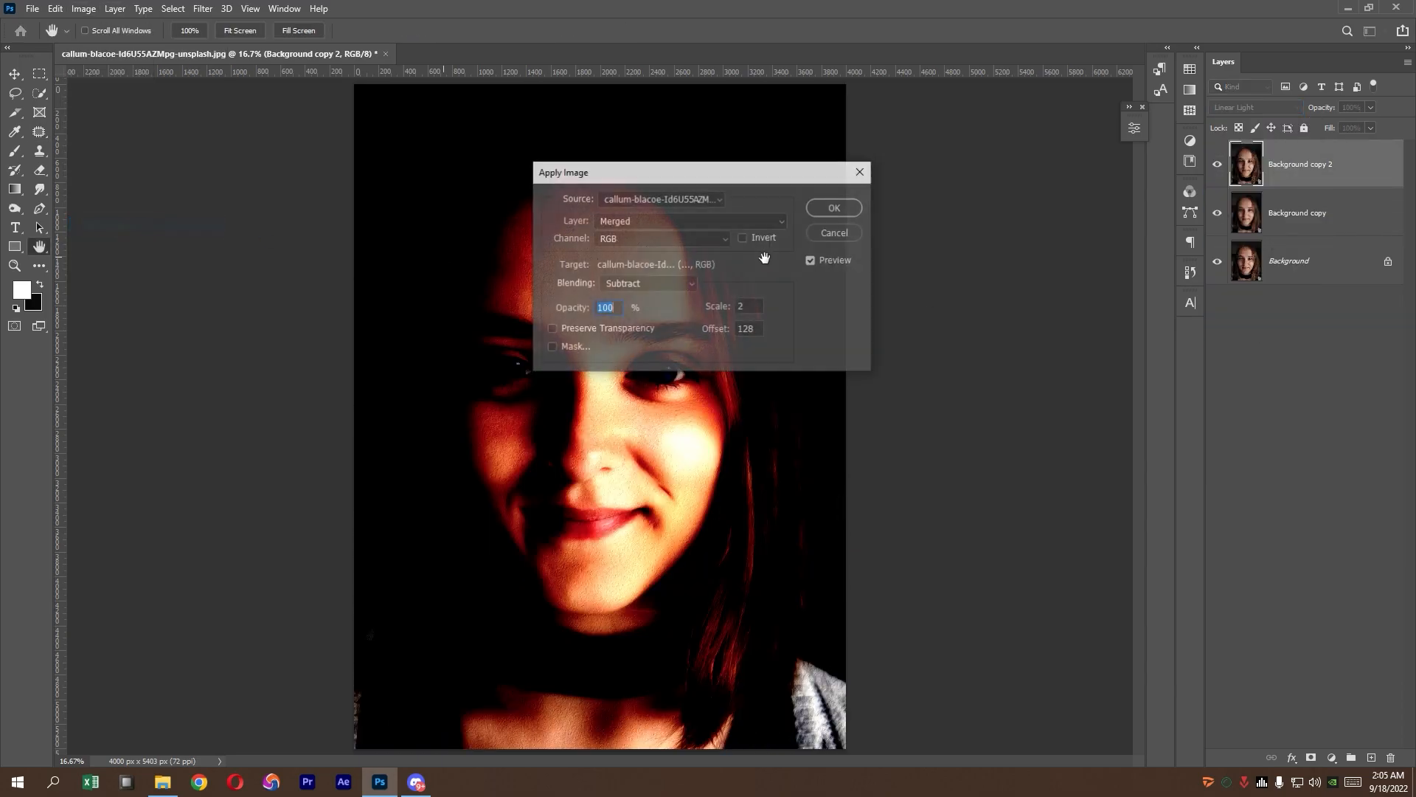
left_click(662, 238)
left_click(661, 241)
left_click(664, 221)
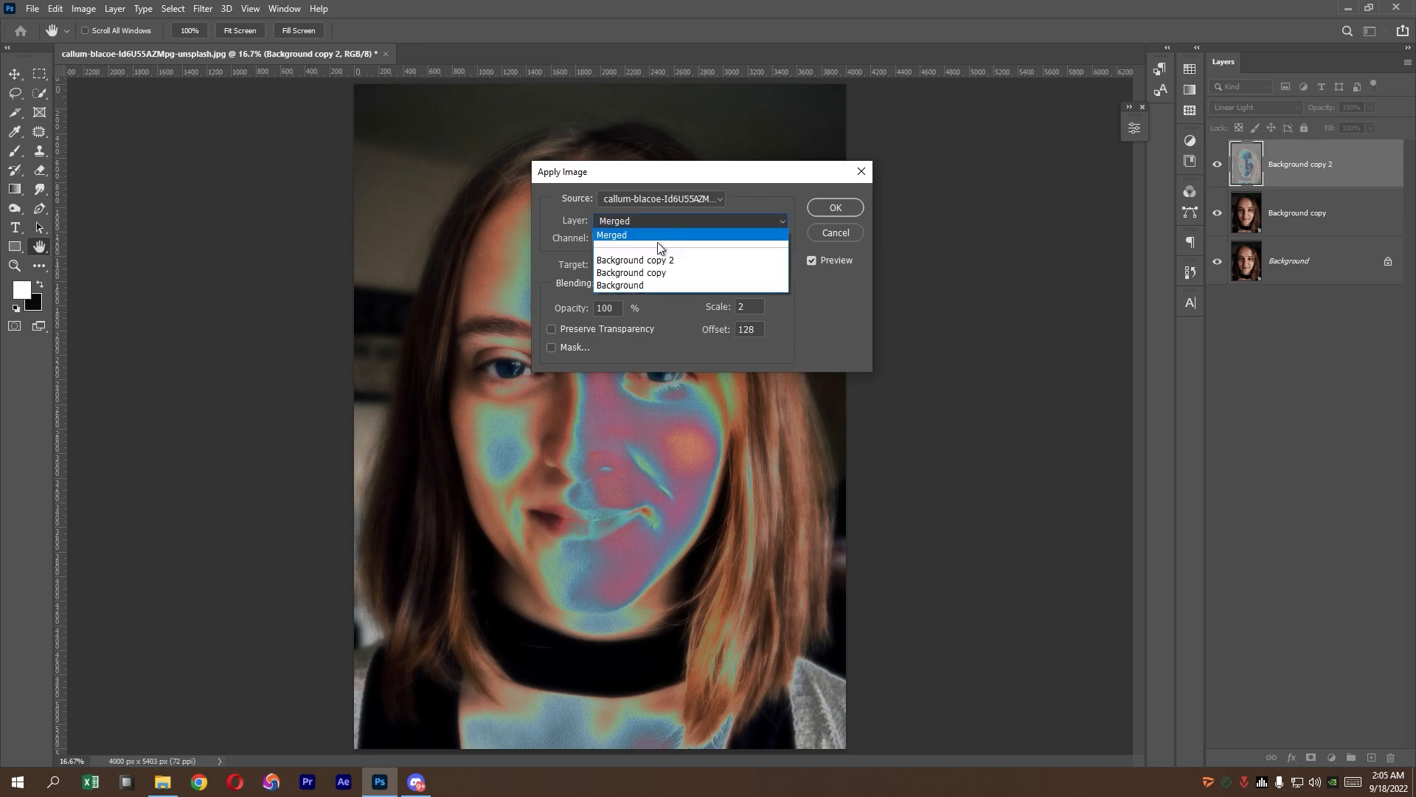
left_click(659, 270)
left_click(658, 283)
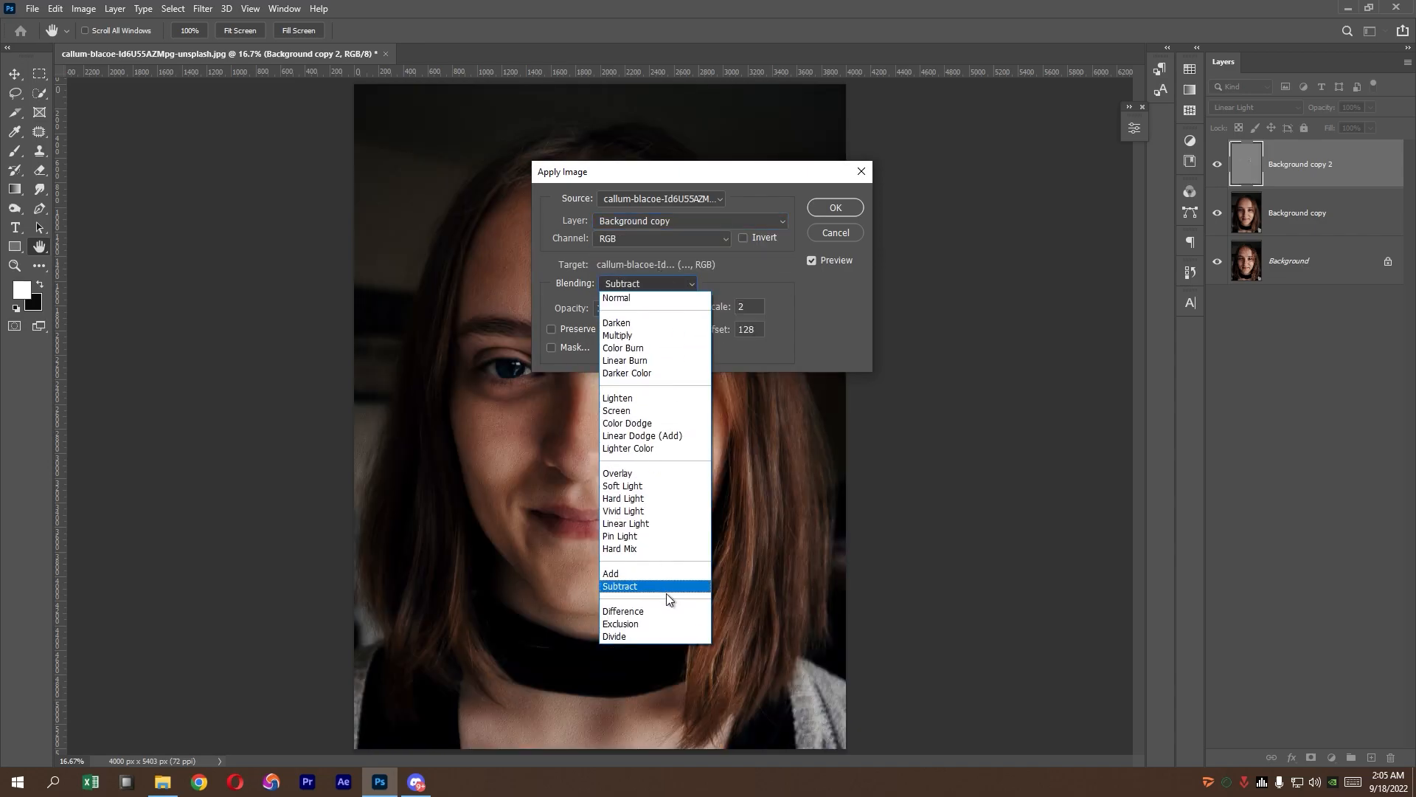
left_click(665, 586)
key("Tab")
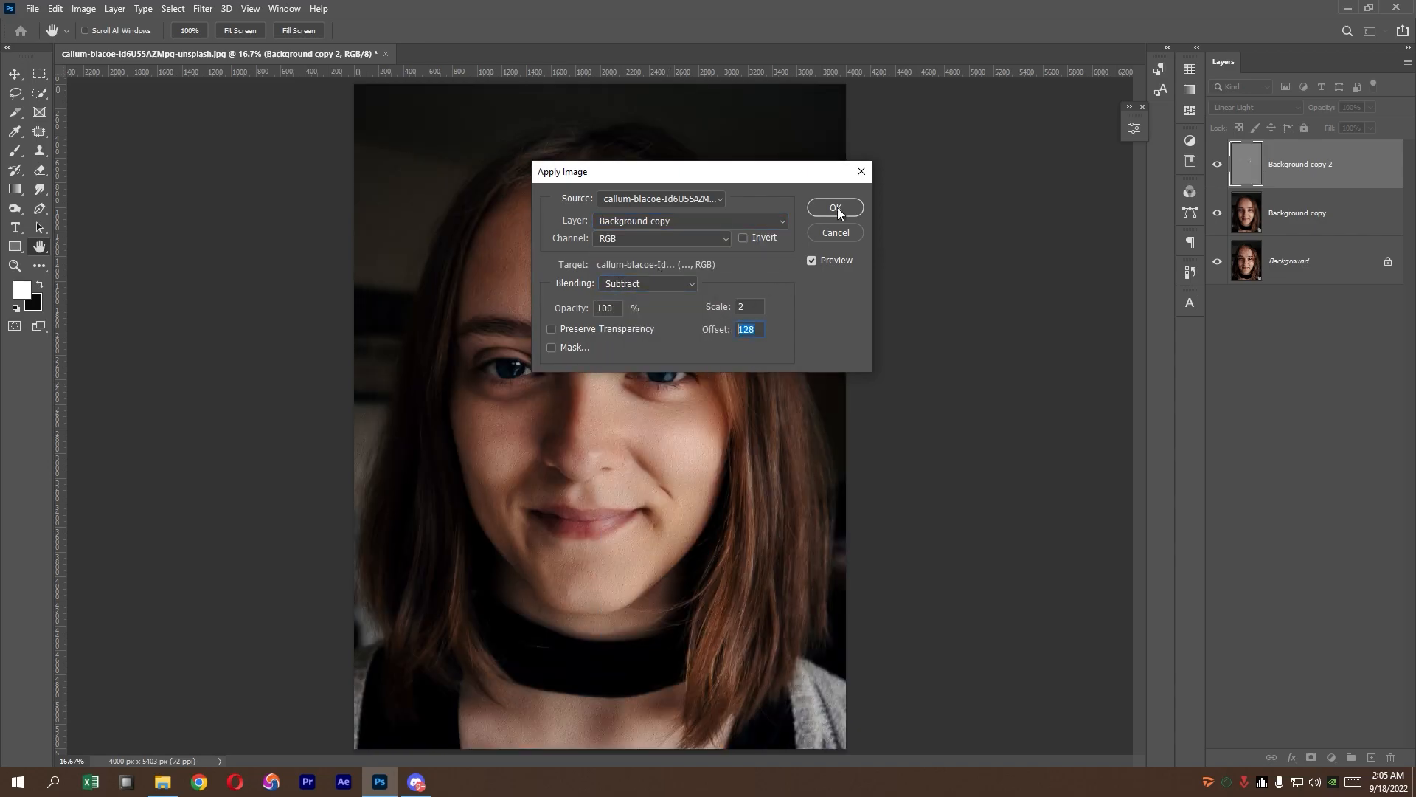
left_click(836, 208)
left_click(1371, 107)
mouse_move(1376, 123)
left_mouse_down()
mouse_move(1359, 127)
mouse_move(1394, 130)
left_mouse_up()
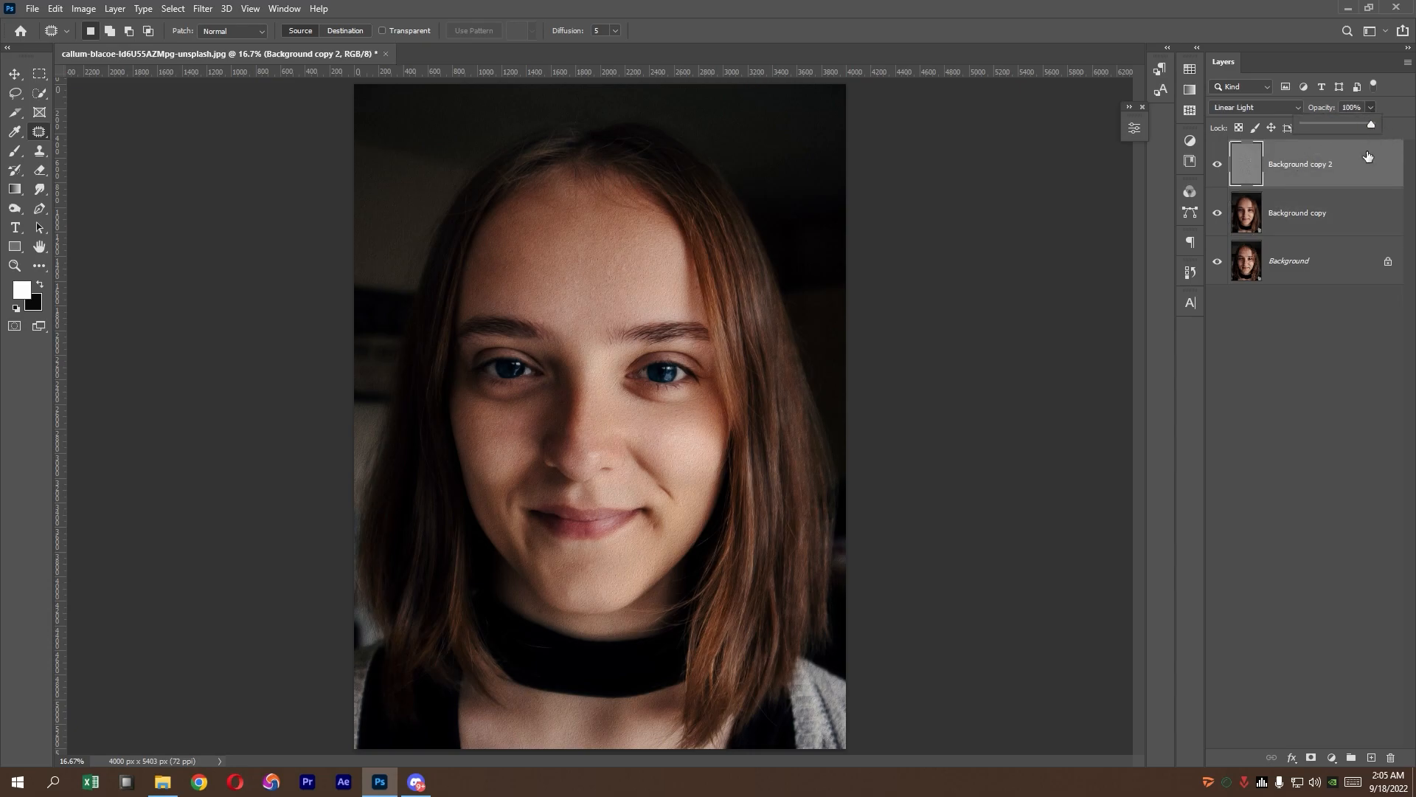
Add a layer mask to Background copy 2 and set up a black Brush with 48% opacity and 47% flow.
left_click(1311, 758)
left_click(10, 154)
mouse_move(658, 383)
left_mouse_down()
mouse_move(719, 383)
mouse_move(620, 261)
left_mouse_up()
left_click(432, 30)
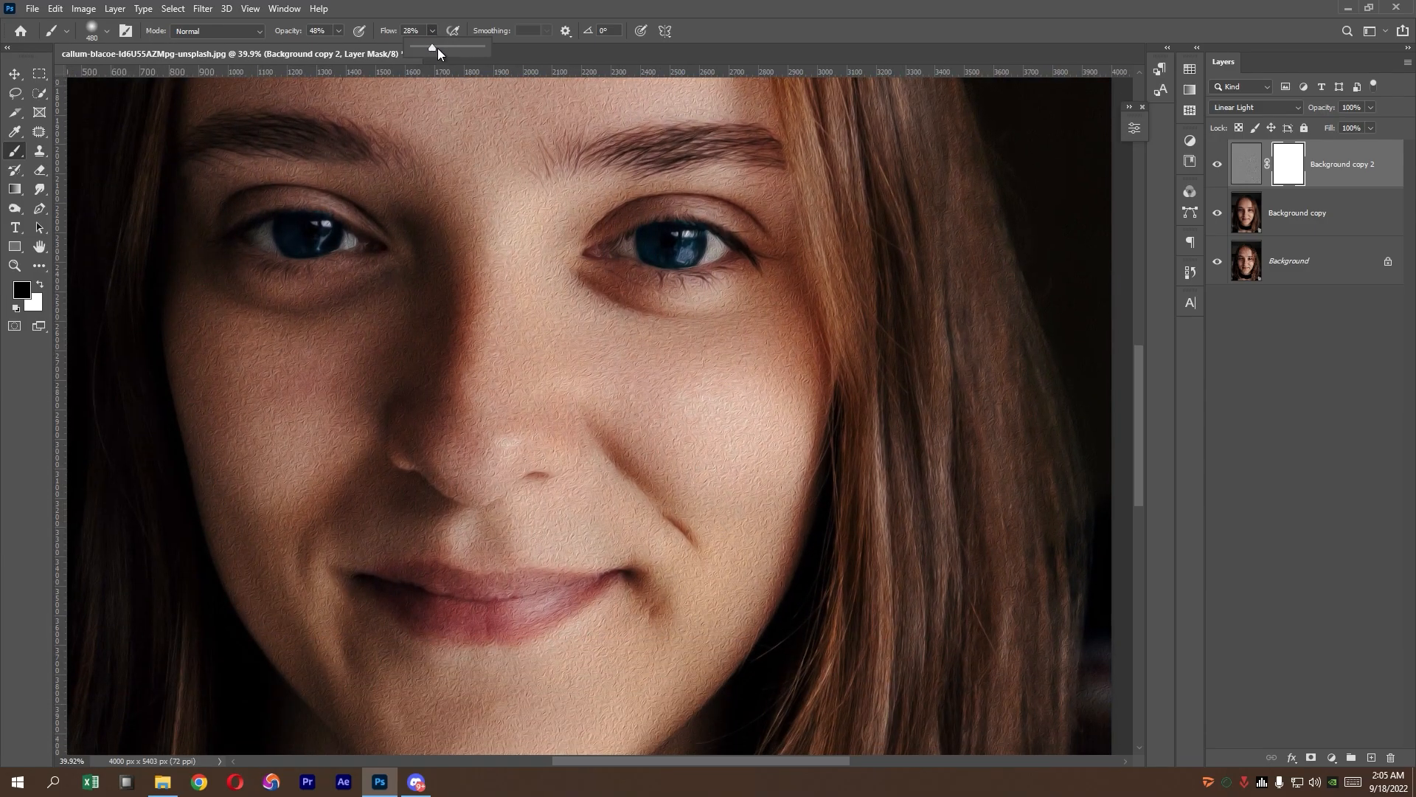
left_click(333, 30)
Paint black on the Background copy 2 mask over the facial skin, forehead and neck, enlarging the brush to 1102 px, and compare the masked result.
left_click_drag(607, 342, 569, 342)
left_click_drag(555, 282, 546, 380)
right_click(547, 380)
left_click_drag(708, 415, 712, 415)
left_click(501, 204)
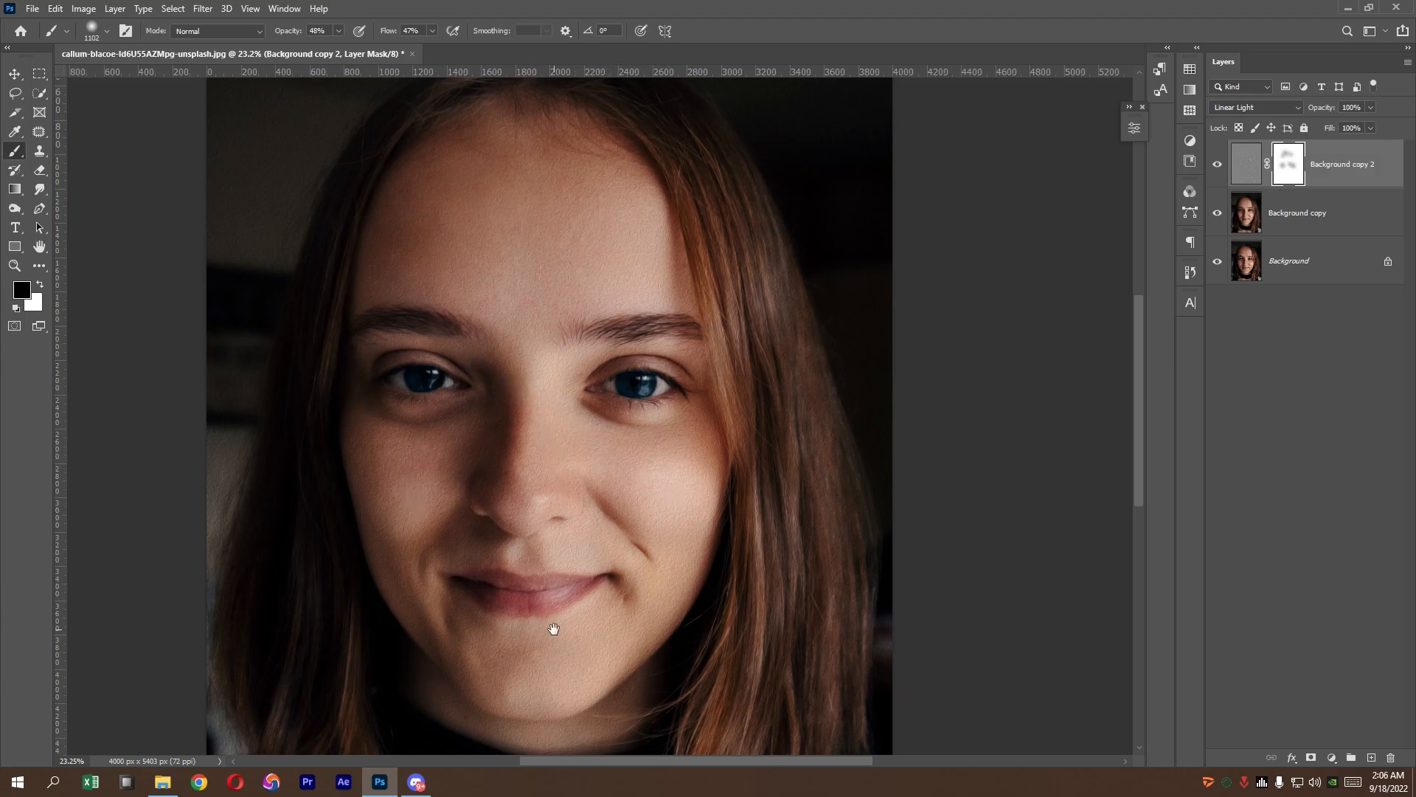
left_click_drag(554, 628, 571, 549)
left_click_drag(488, 445, 479, 324)
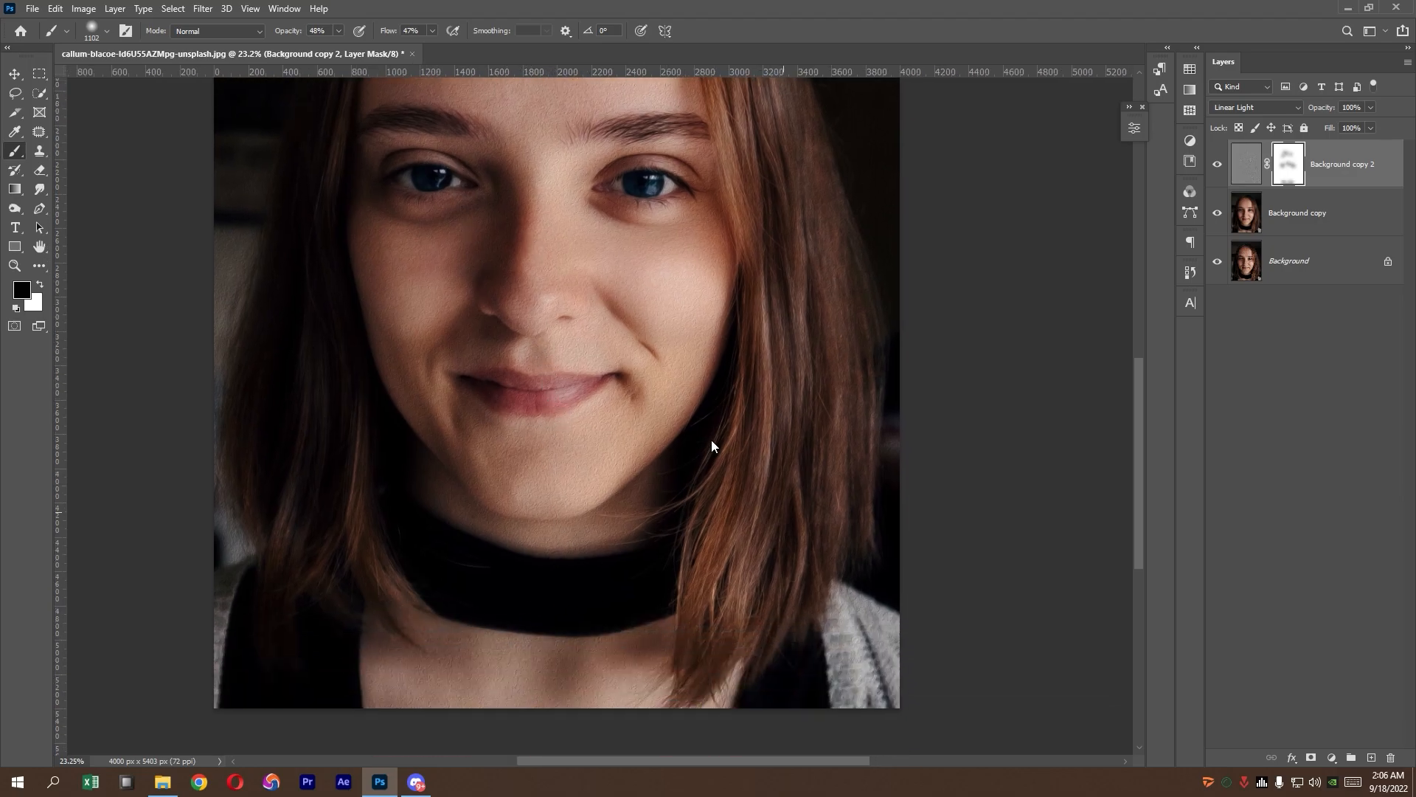
left_click_drag(379, 561, 464, 708)
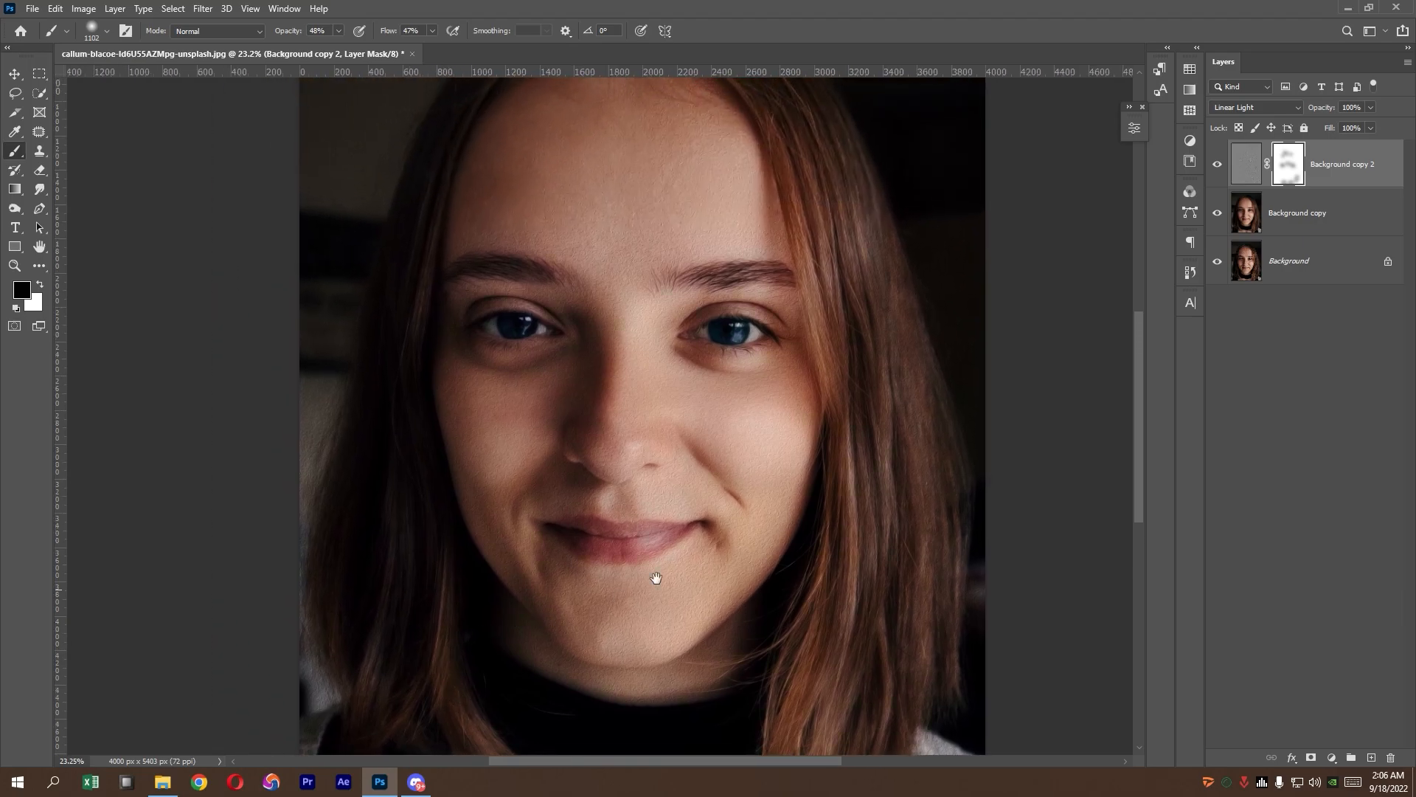
left_click(1288, 164, "shift")
left_click(1288, 164, "shift")
Add a layer mask to Background copy and paint black lightly around the eyes and mouth with brush flow at 28%.
left_click(1298, 214)
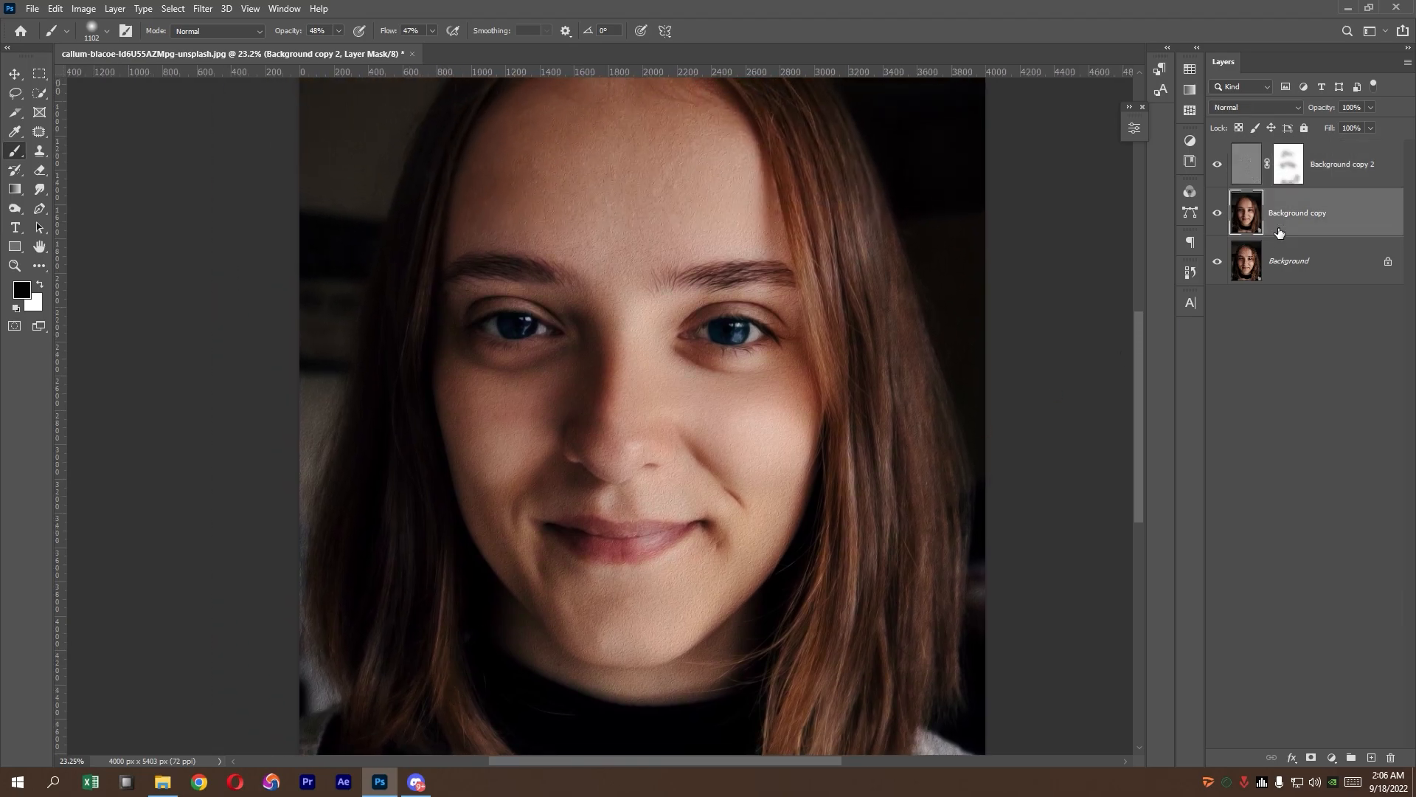
left_click(1311, 758)
key("ctrl+z")
left_click_drag(388, 32, 374, 32)
right_click(726, 326)
left_click(757, 296)
left_click(752, 316)
left_click(497, 318)
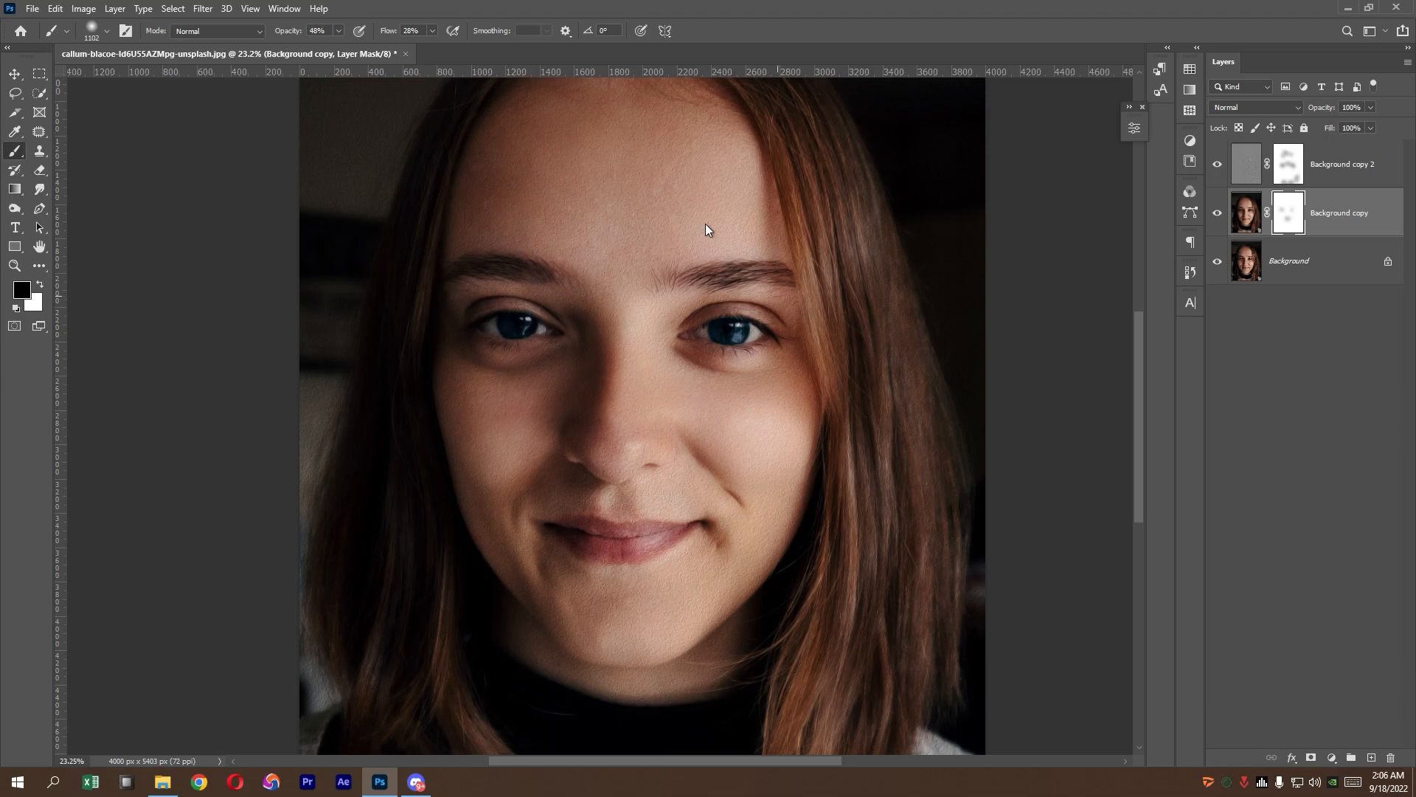
Create a new layer above Background copy 2 and stamp all visible layers into it.
scroll(675, 509, "down", 3)
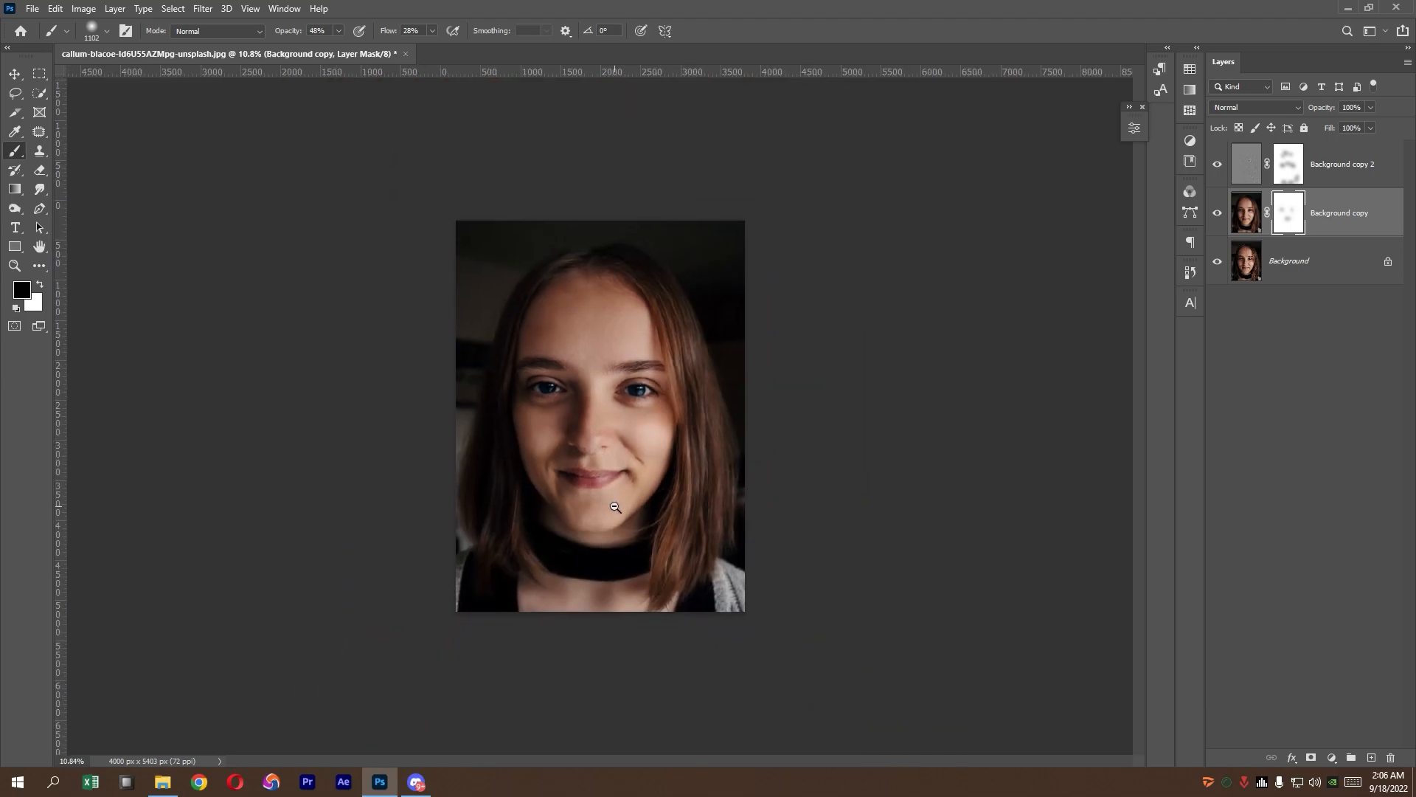
left_click(1239, 187)
key("x")
key("ctrl+shift+alt+e")
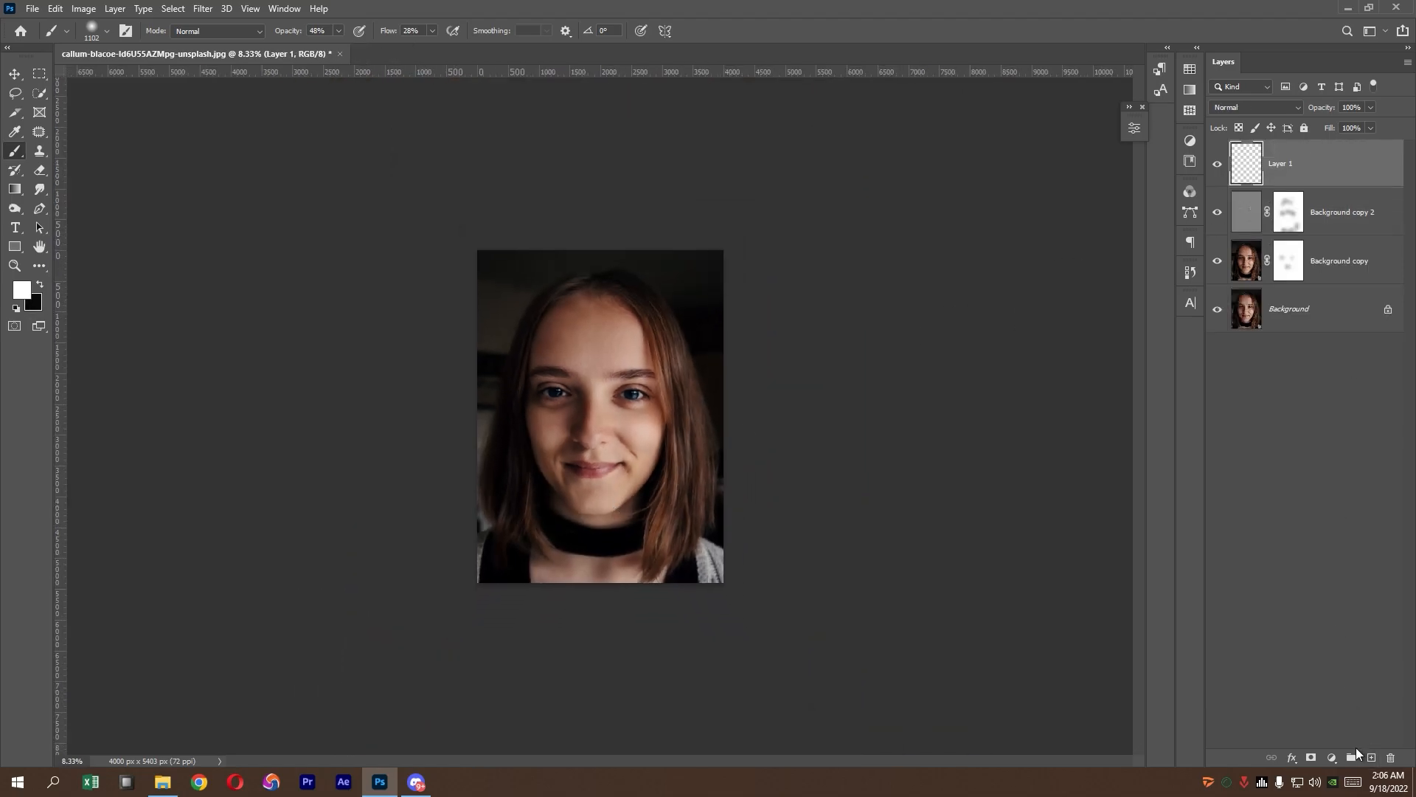
key("ctrl+plus")
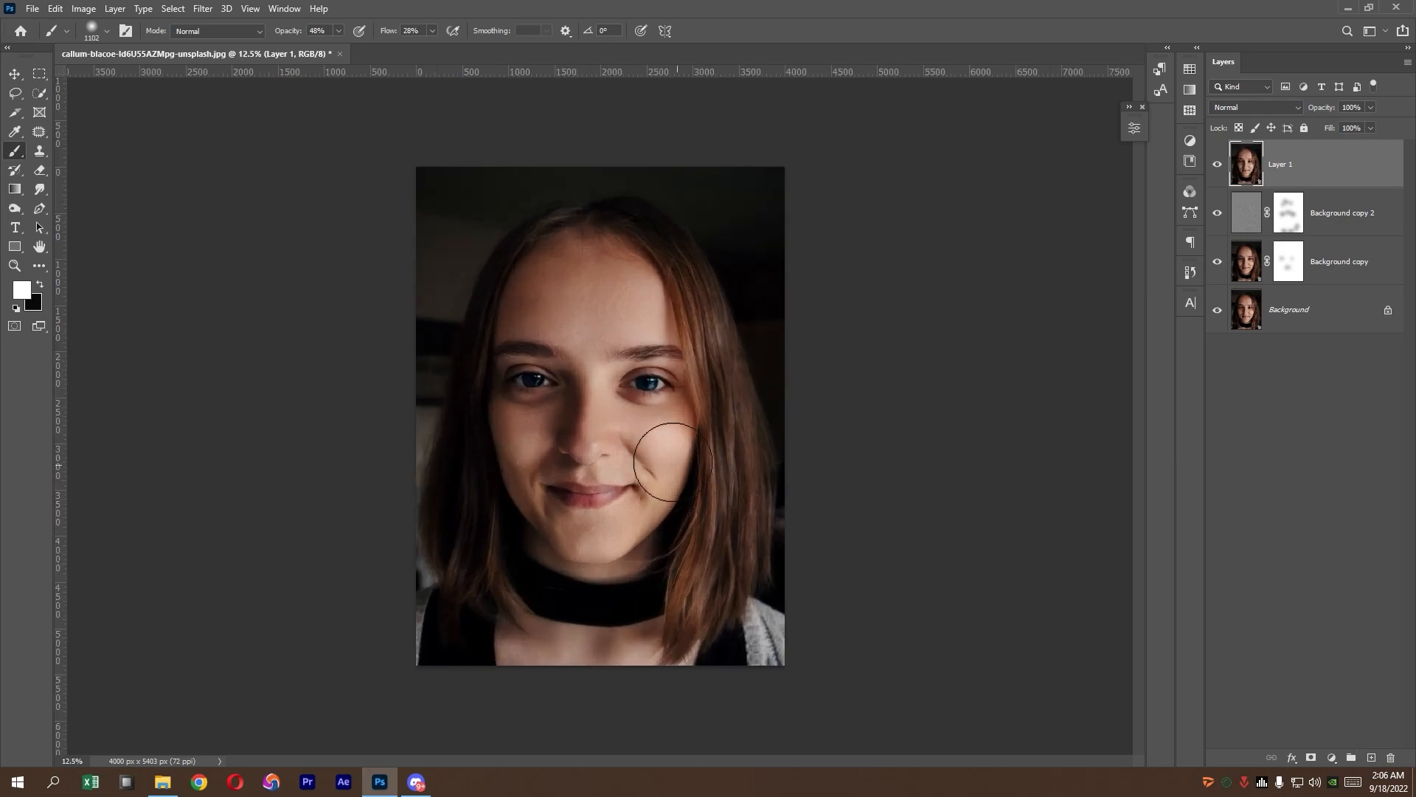
In the Camera Raw filter, set temperature +7, tint -7, contrast +9, highlights and shadows -10, whites +10, blacks -4, texture +7, clarity -9; adjust dehaze and vibrance.
left_click(202, 9)
left_click(278, 122)
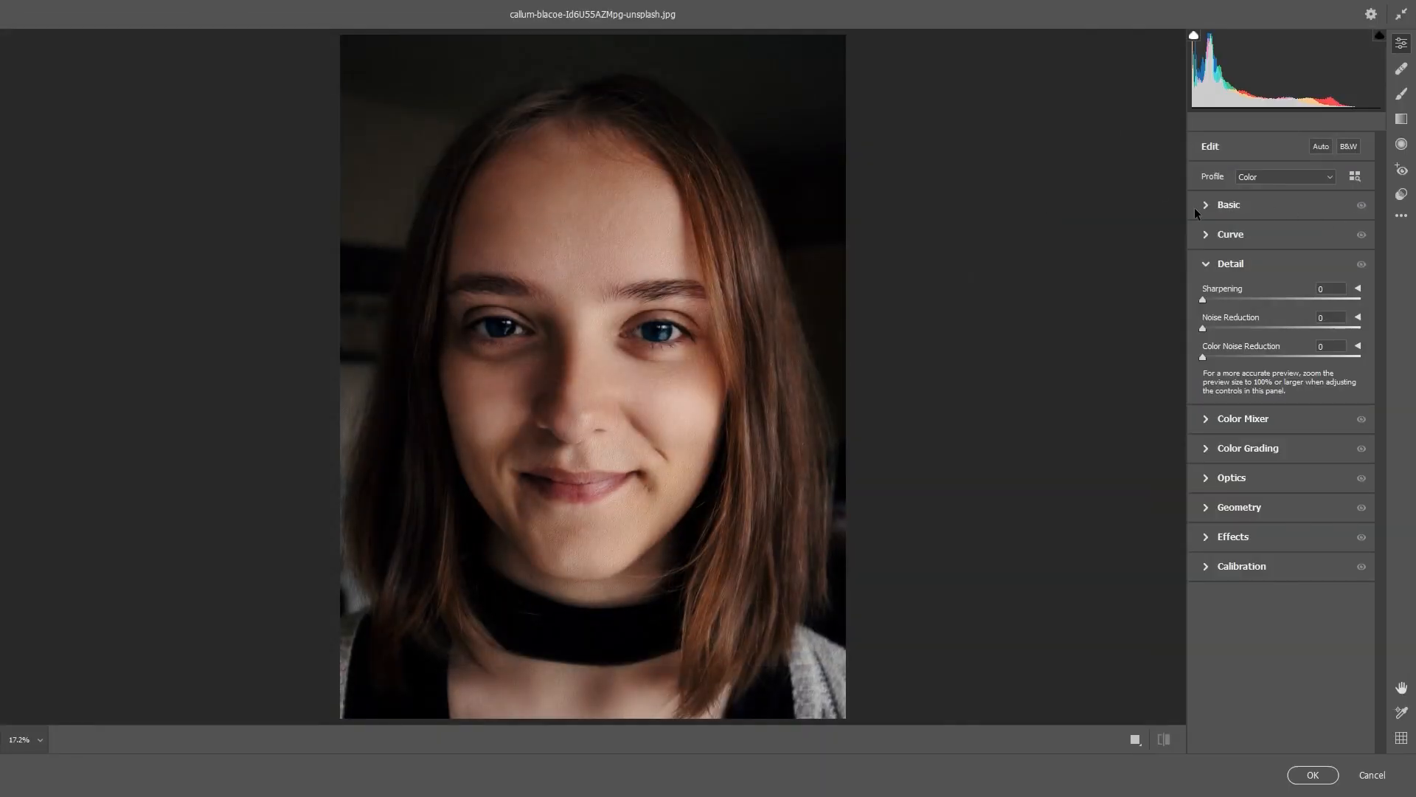
left_click(1195, 212)
left_click_drag(1280, 263, 1278, 282)
left_click_drag(1281, 343, 1290, 473)
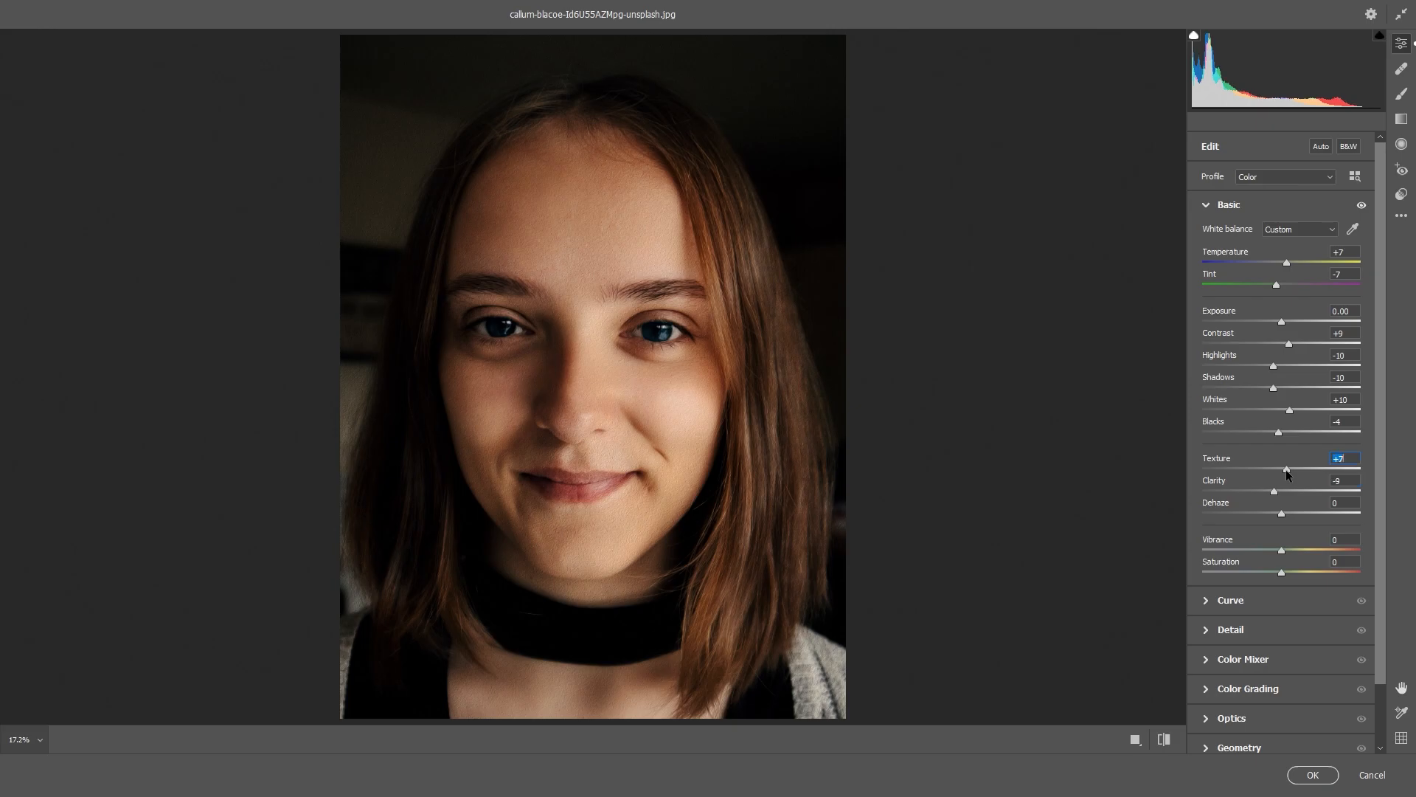
left_click(1296, 512)
left_click(1296, 549)
Adjust the tone curve's lights and darks and add slight sharpening and noise reduction to the portrait.
left_click(1206, 601)
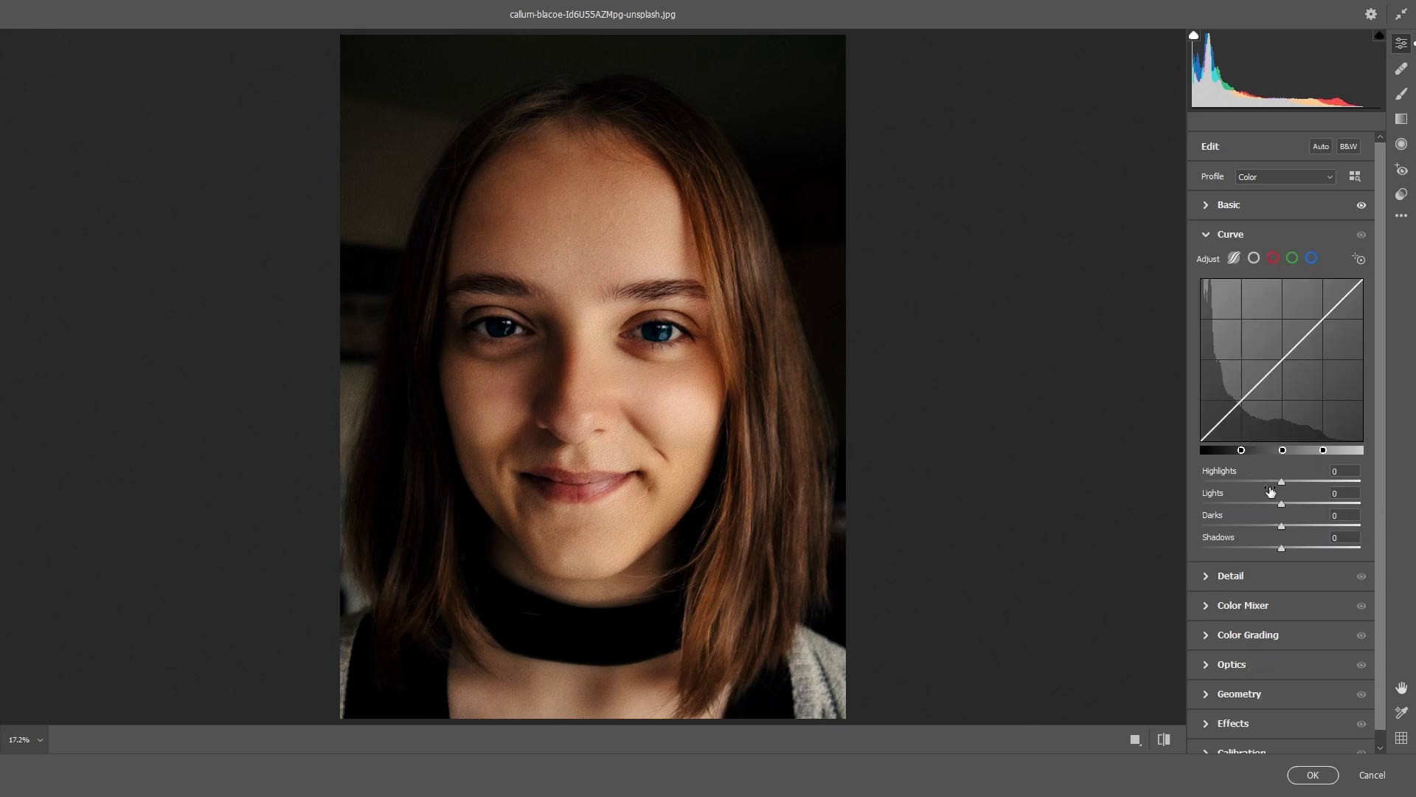
mouse_move(1285, 503)
left_mouse_down()
mouse_move(1296, 482)
mouse_move(1285, 483)
mouse_move(1294, 525)
left_mouse_up()
left_click(1238, 574)
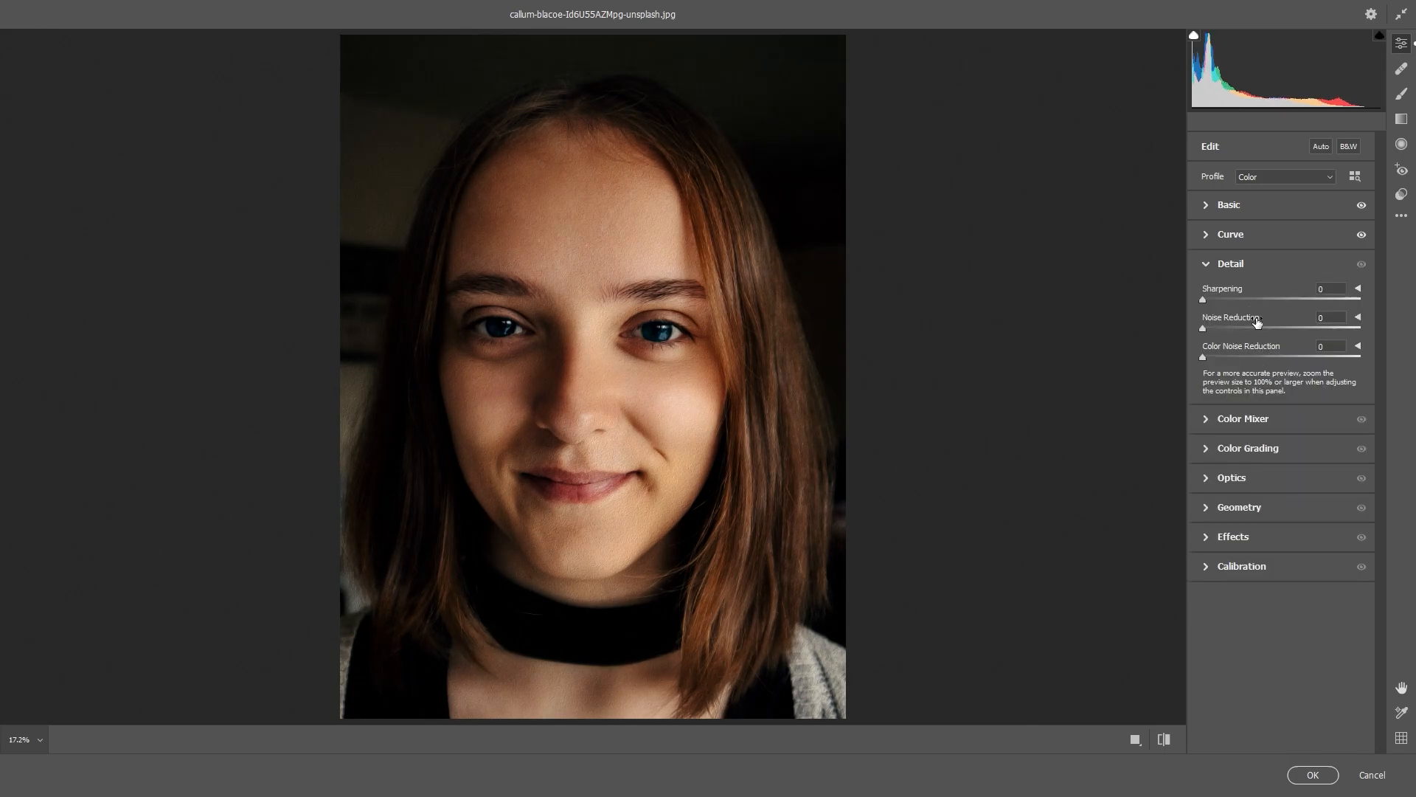
mouse_move(1225, 298)
left_mouse_down()
mouse_move(1239, 298)
mouse_move(1229, 325)
left_mouse_up()
left_click(1240, 323)
Grade the shadows to hue 253, saturation 23 and luminance about 31, and raise the midtones' luminance to 18 without a tint.
left_click(1232, 448)
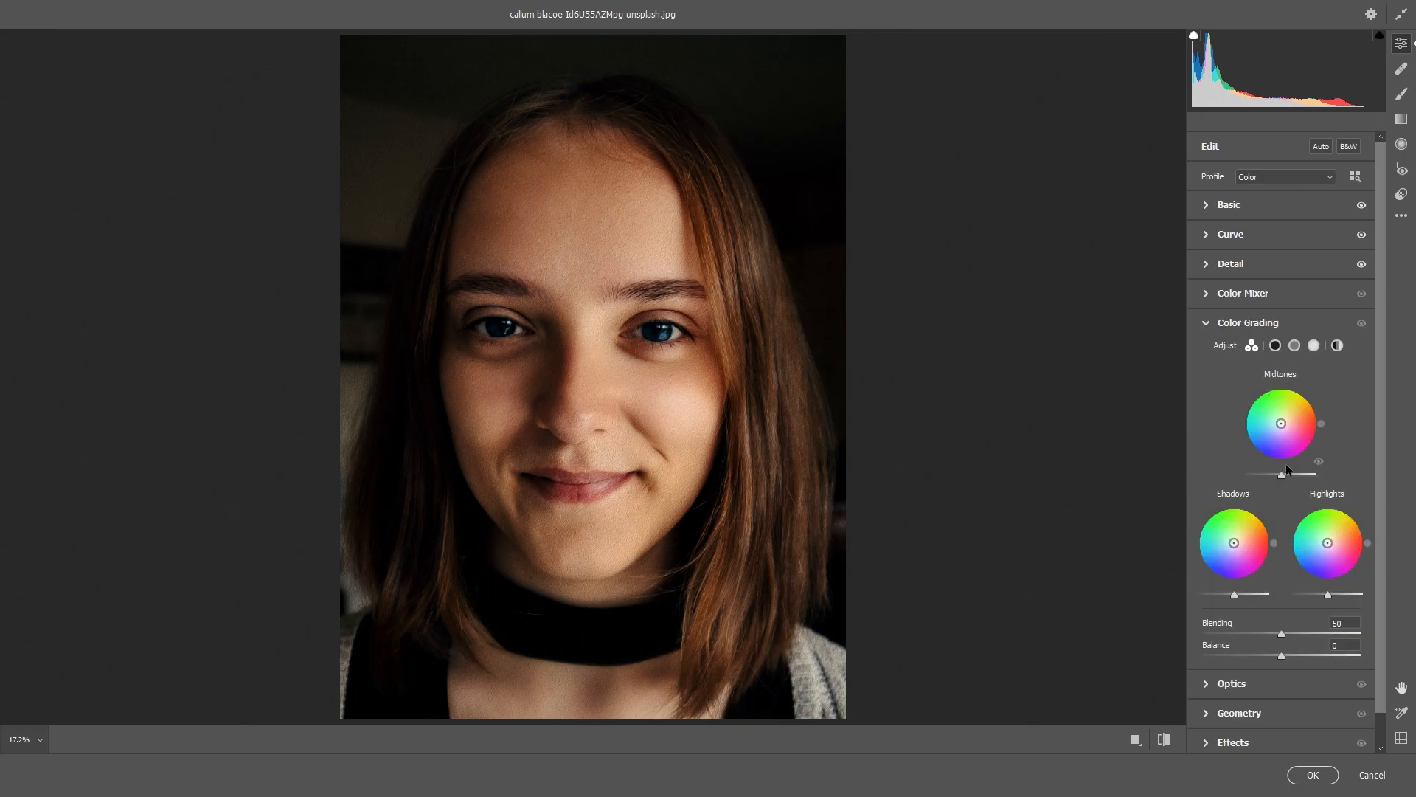
left_click_drag(1239, 544, 1244, 594)
left_click_drag(1243, 595, 1245, 595)
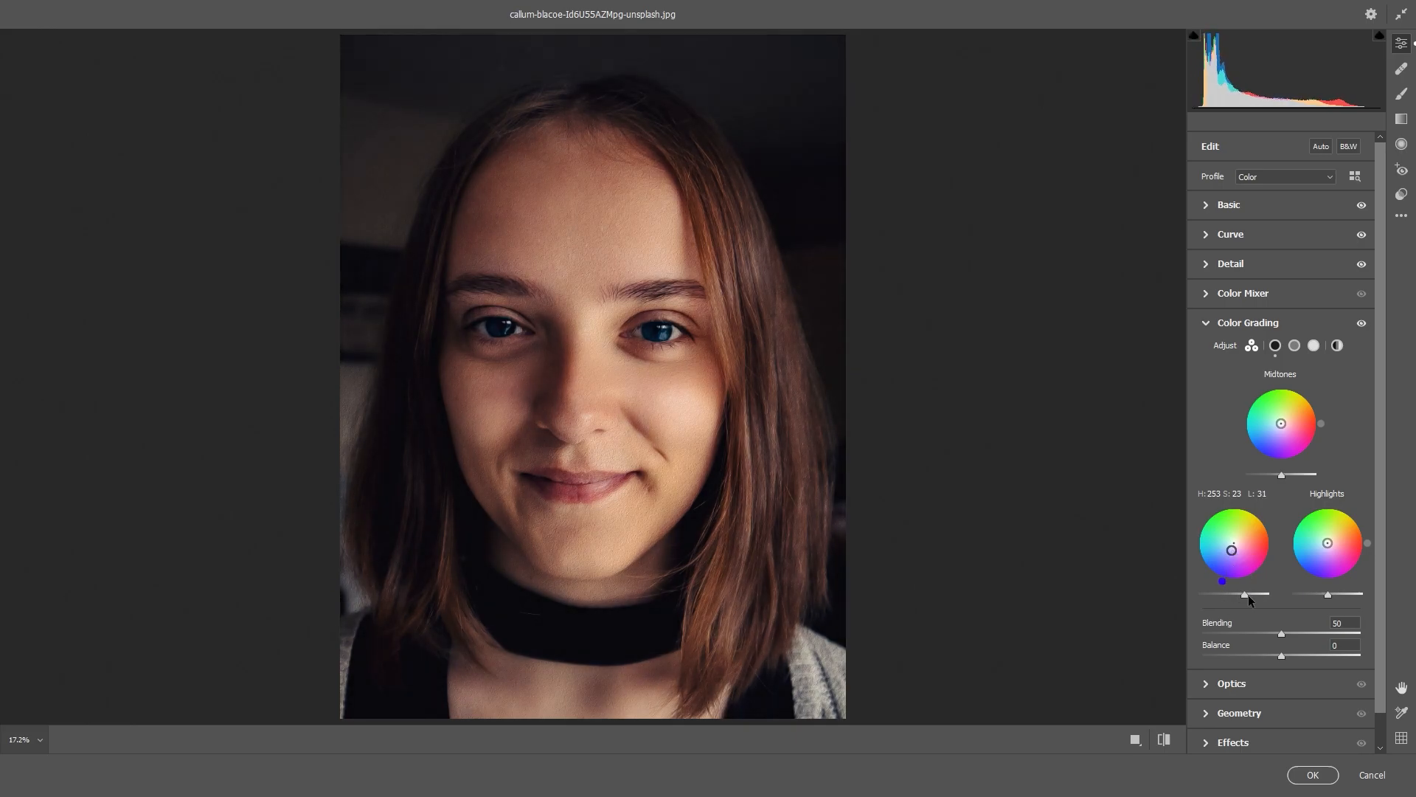
left_click_drag(1282, 423, 1278, 436)
double_click(1278, 437)
left_click_drag(1282, 475, 1290, 475)
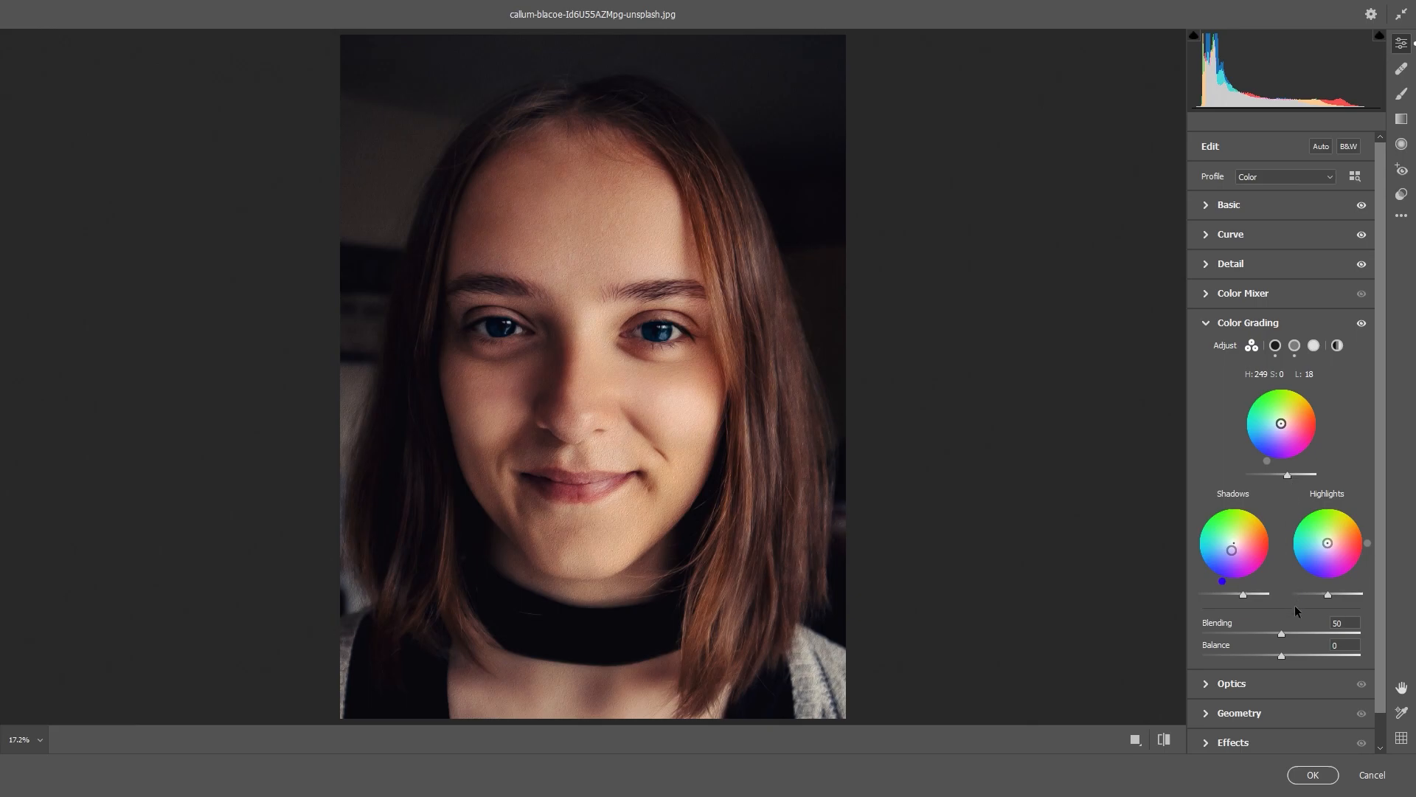
Tint the highlights slightly blue, raise their luminance, and apply the Camera Raw adjustments to Layer 1.
left_click_drag(1327, 596, 1341, 594)
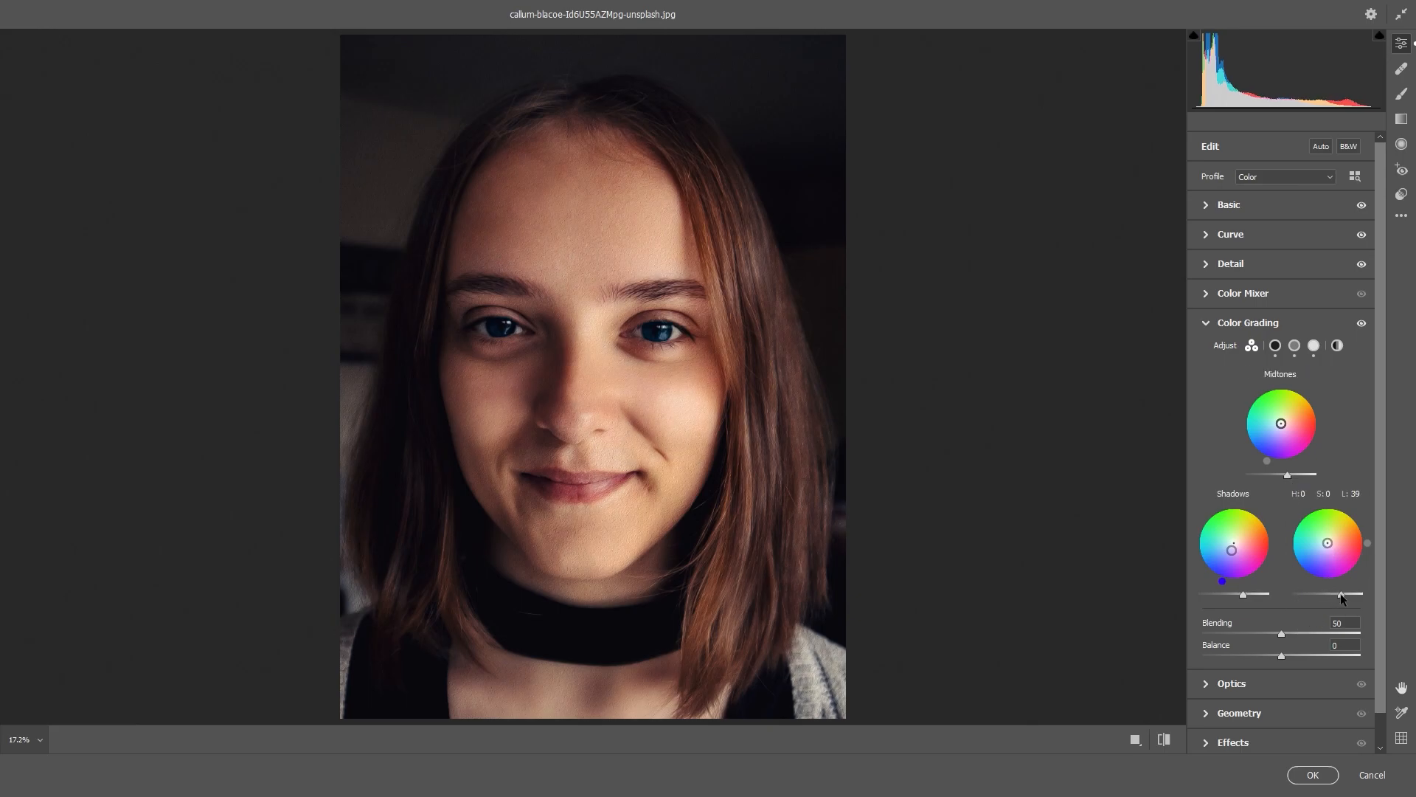
mouse_move(1328, 543)
left_mouse_down()
mouse_move(1328, 522)
mouse_move(1318, 548)
left_mouse_up()
mouse_move(1342, 595)
left_mouse_down()
mouse_move(1360, 588)
mouse_move(1345, 596)
left_mouse_up()
scroll(1378, 696, "down", 1)
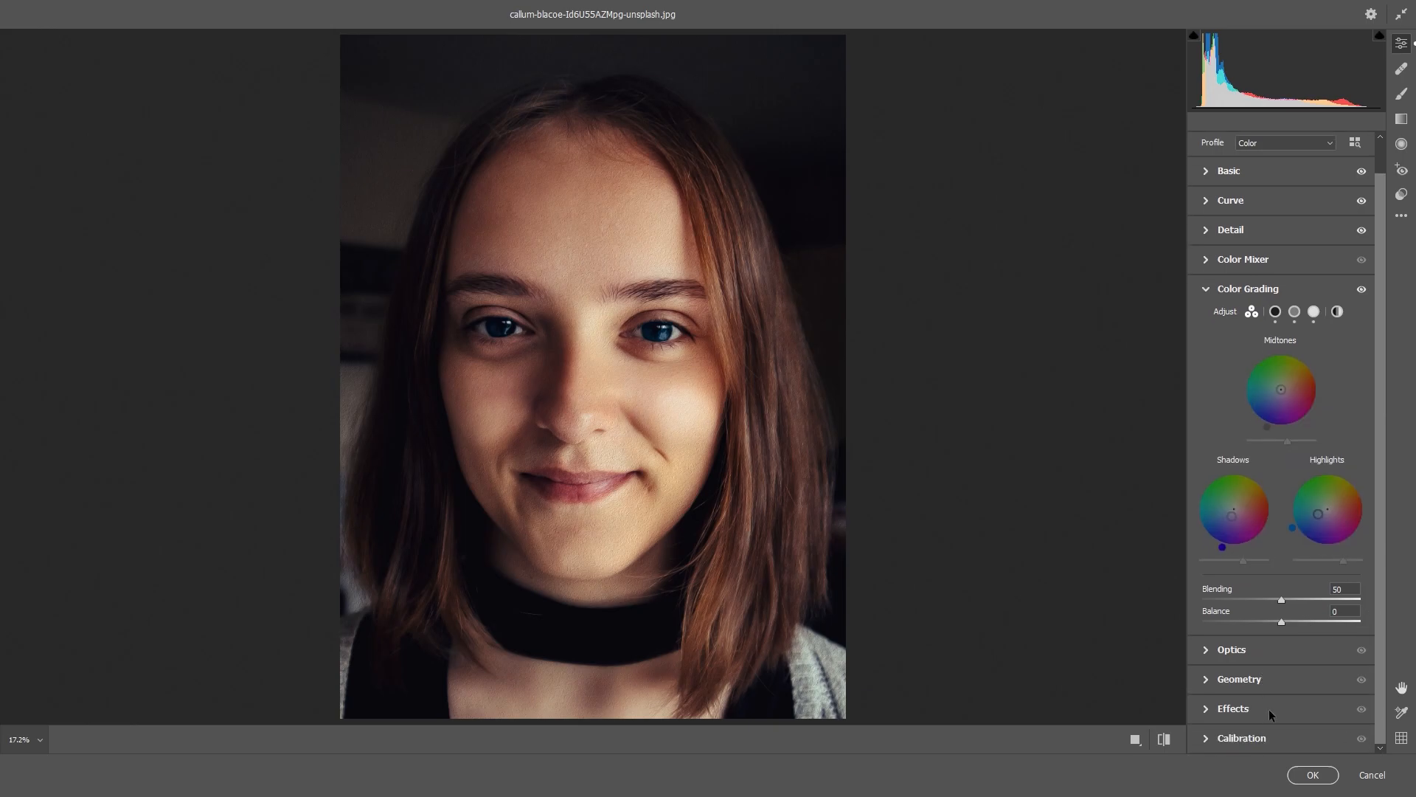
left_click(1313, 774)
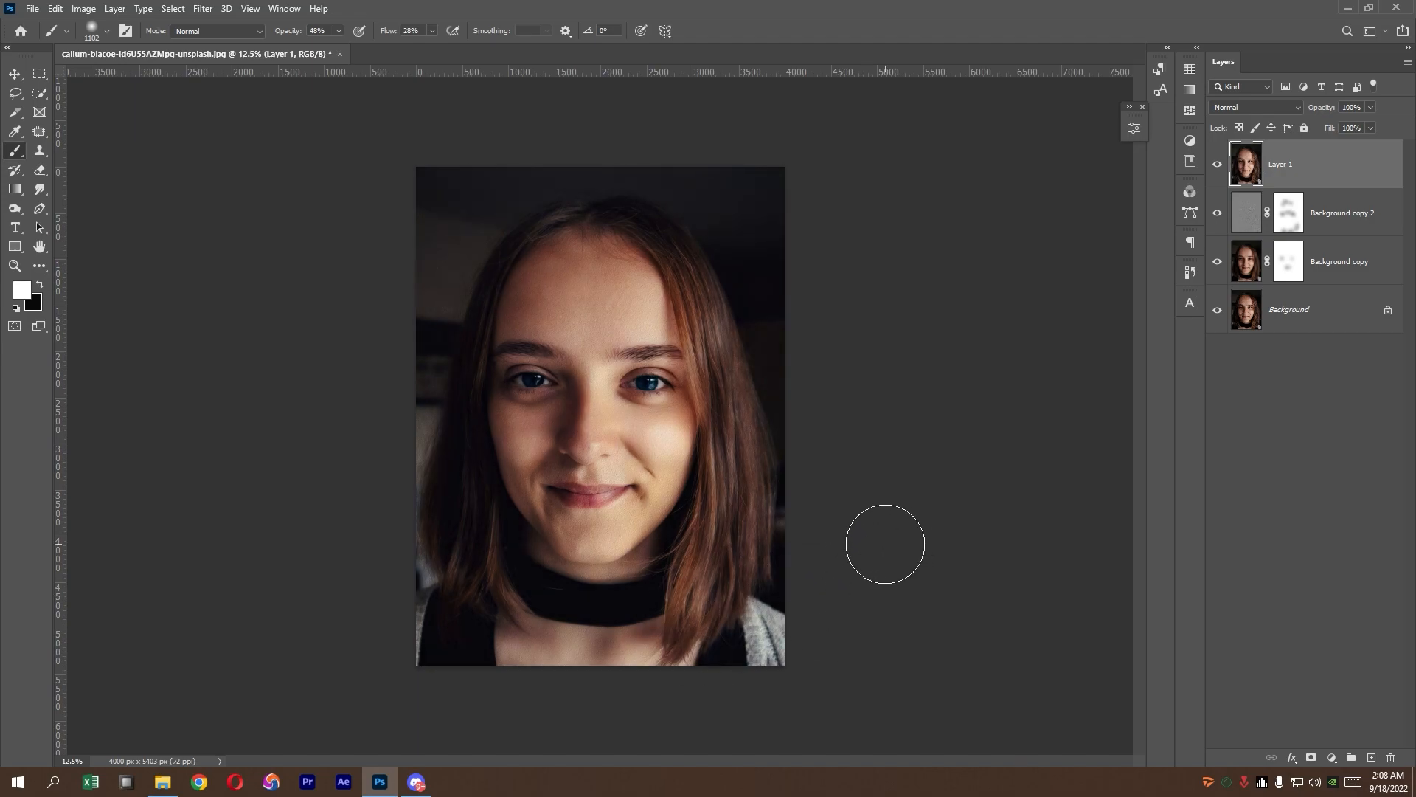
Hide Background copy 2 and Background copy, and compare the portrait with and without Layer 1.
left_click(1219, 168)
left_click(1220, 169)
left_click_drag(1218, 209, 1214, 243)
left_click(1216, 174)
left_click(1216, 174)
Add a Selective Color adjustment layer, raise the black amount in the Whites, and set black to +4% in the Neutrals.
left_click(1331, 758)
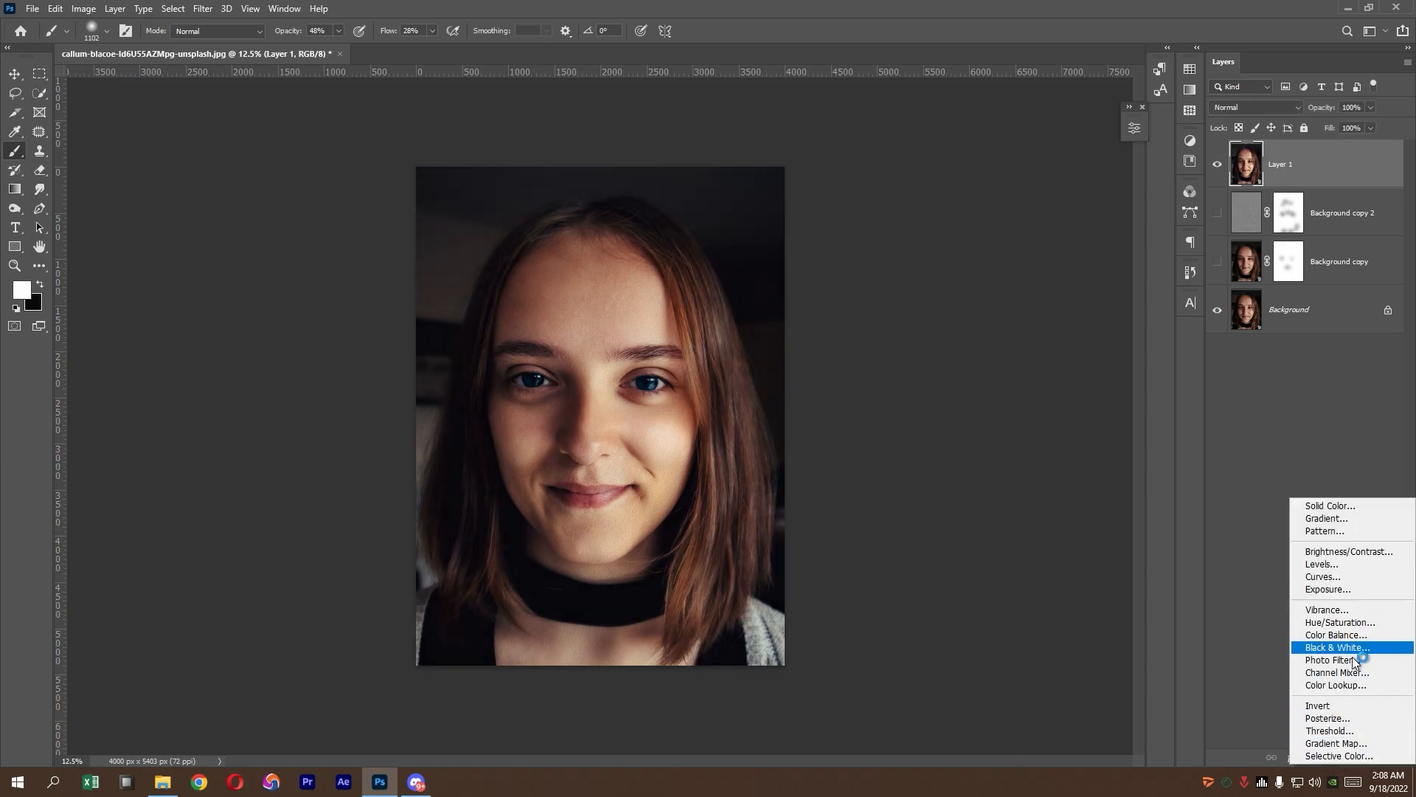
left_click(1339, 756)
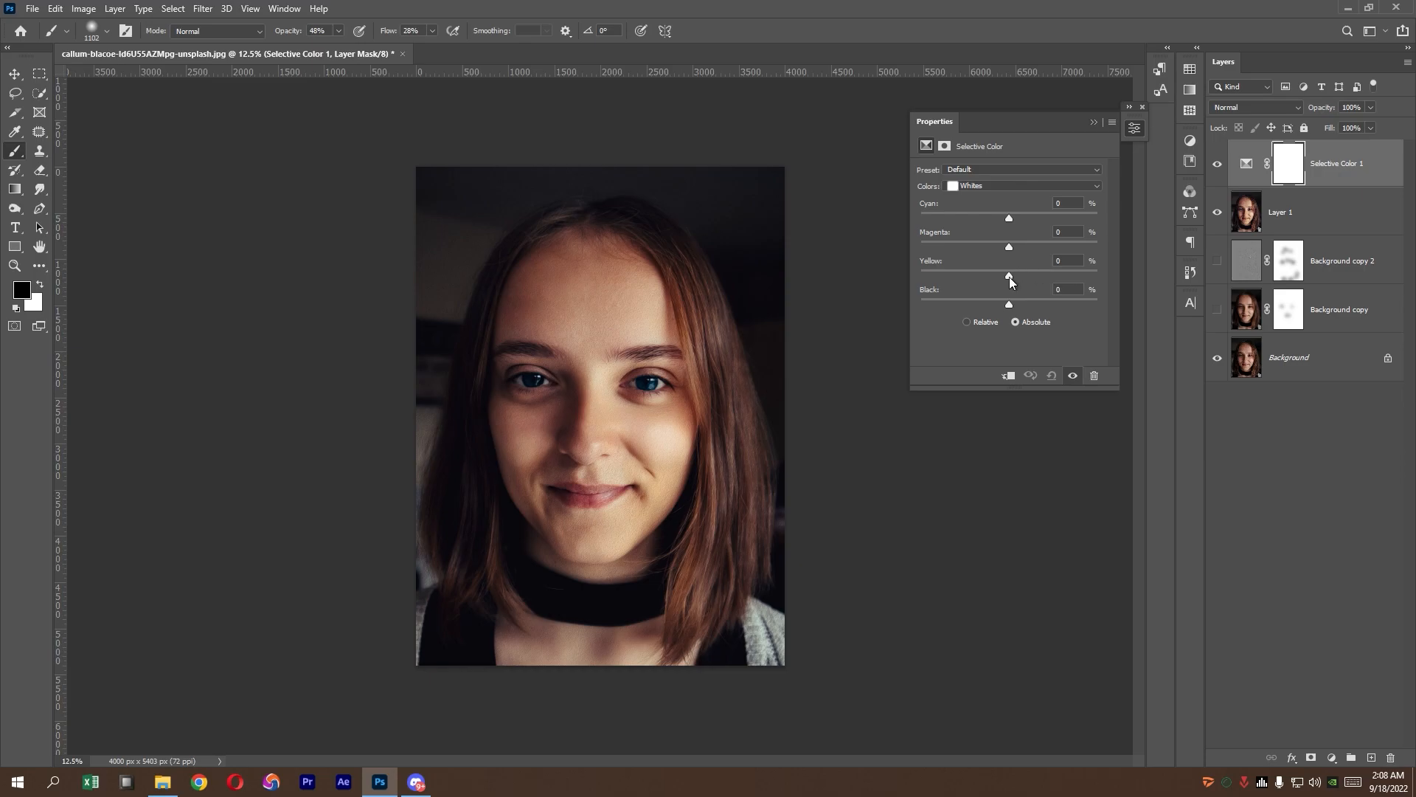
left_click_drag(1009, 304, 1019, 305)
left_click(1007, 184)
left_click(998, 285)
left_click_drag(1010, 298, 1015, 298)
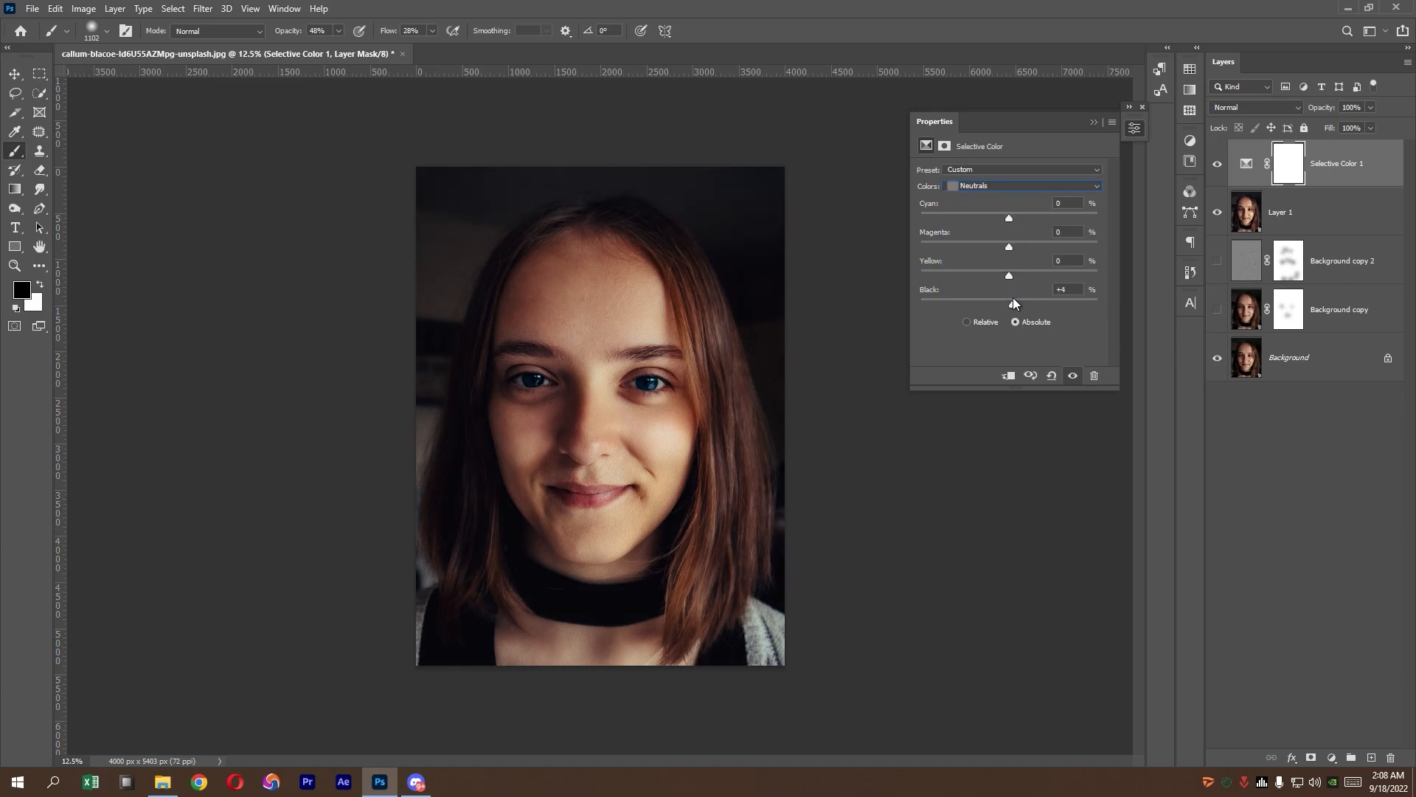
Fine-tune the Blacks range of the Selective Color adjustment by slightly changing its black and cyan amounts.
left_click(1011, 186)
left_click(1000, 294)
left_click_drag(1012, 307, 1010, 309)
left_click(1011, 186)
left_click(1012, 186)
left_click_drag(1009, 218, 1014, 223)
Adjust the black amount of the Reds and set the Yellows to black +21% and cyan -7%.
left_click(1013, 185)
left_click(1009, 201)
left_click_drag(1008, 303, 1009, 305)
left_click(1010, 185)
left_click(1011, 188)
left_click(1010, 186)
left_click(1011, 214)
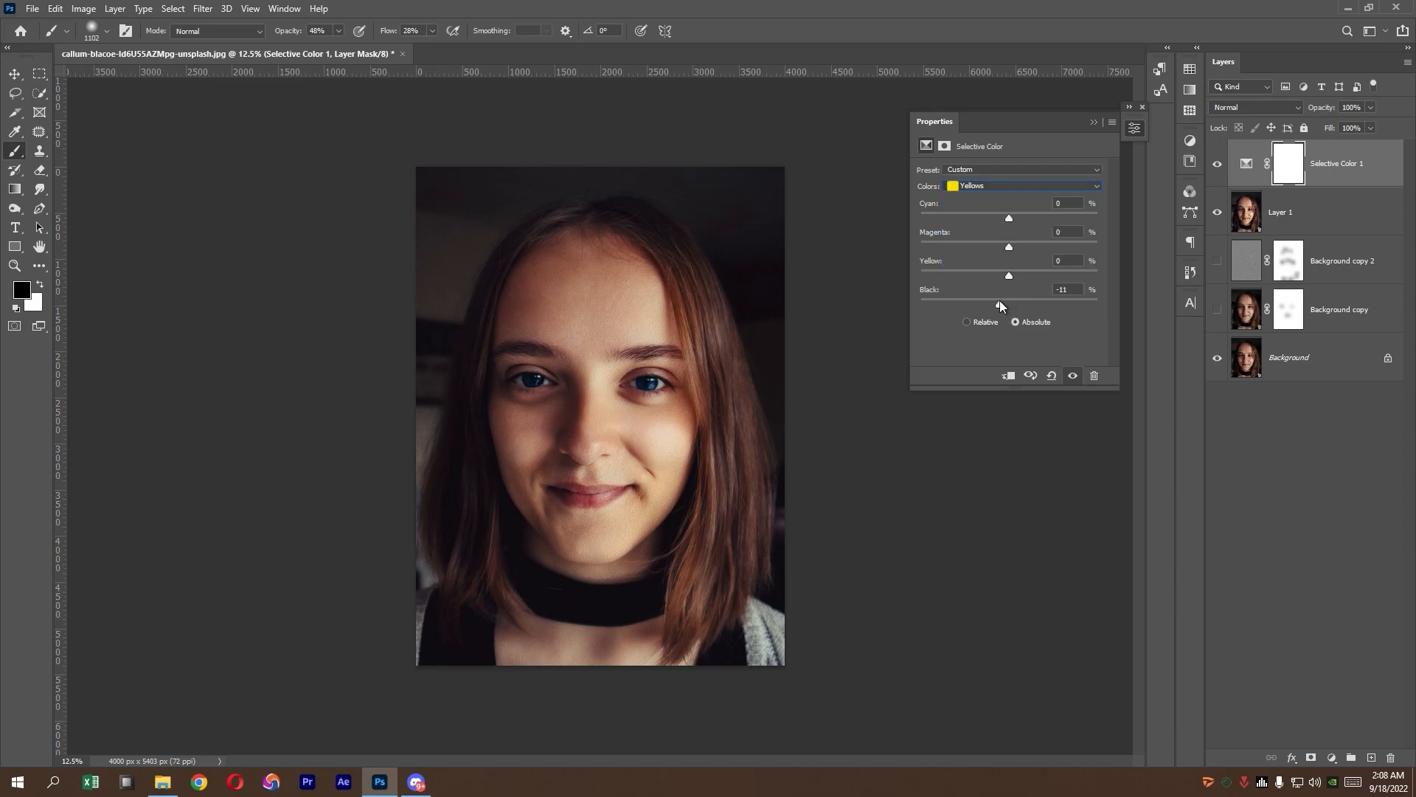
left_click_drag(993, 293, 1043, 291)
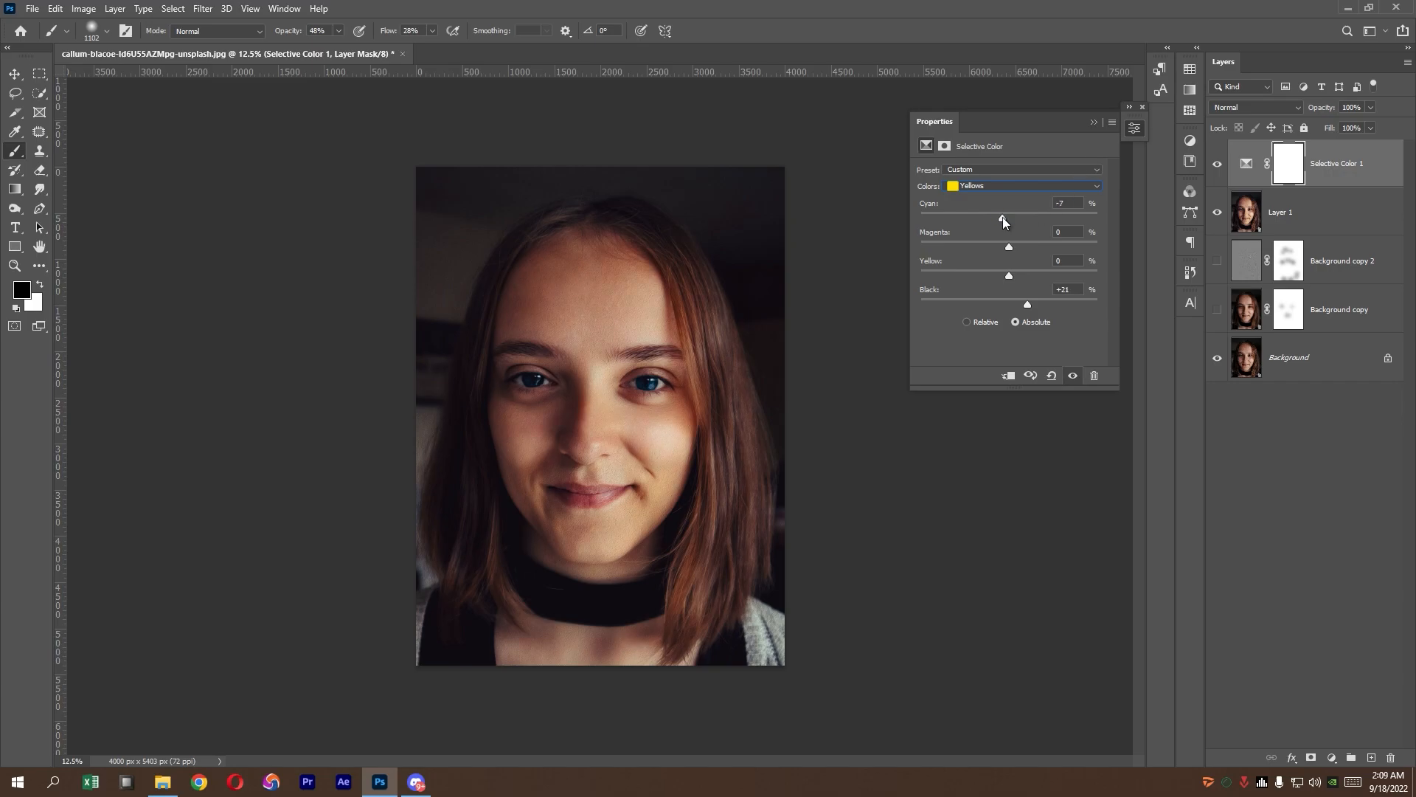
Collapse the adjustment properties and compare the portrait with and without the Selective Color layer.
left_click(1094, 122)
left_click(1215, 164)
left_click(1215, 164)
left_click(1215, 164)
left_click(1216, 164)
left_click(1215, 163)
left_click(1216, 163)
Set the Selective Color layer's blend mode to Soft Light and its opacity to 20%.
left_click(1246, 163)
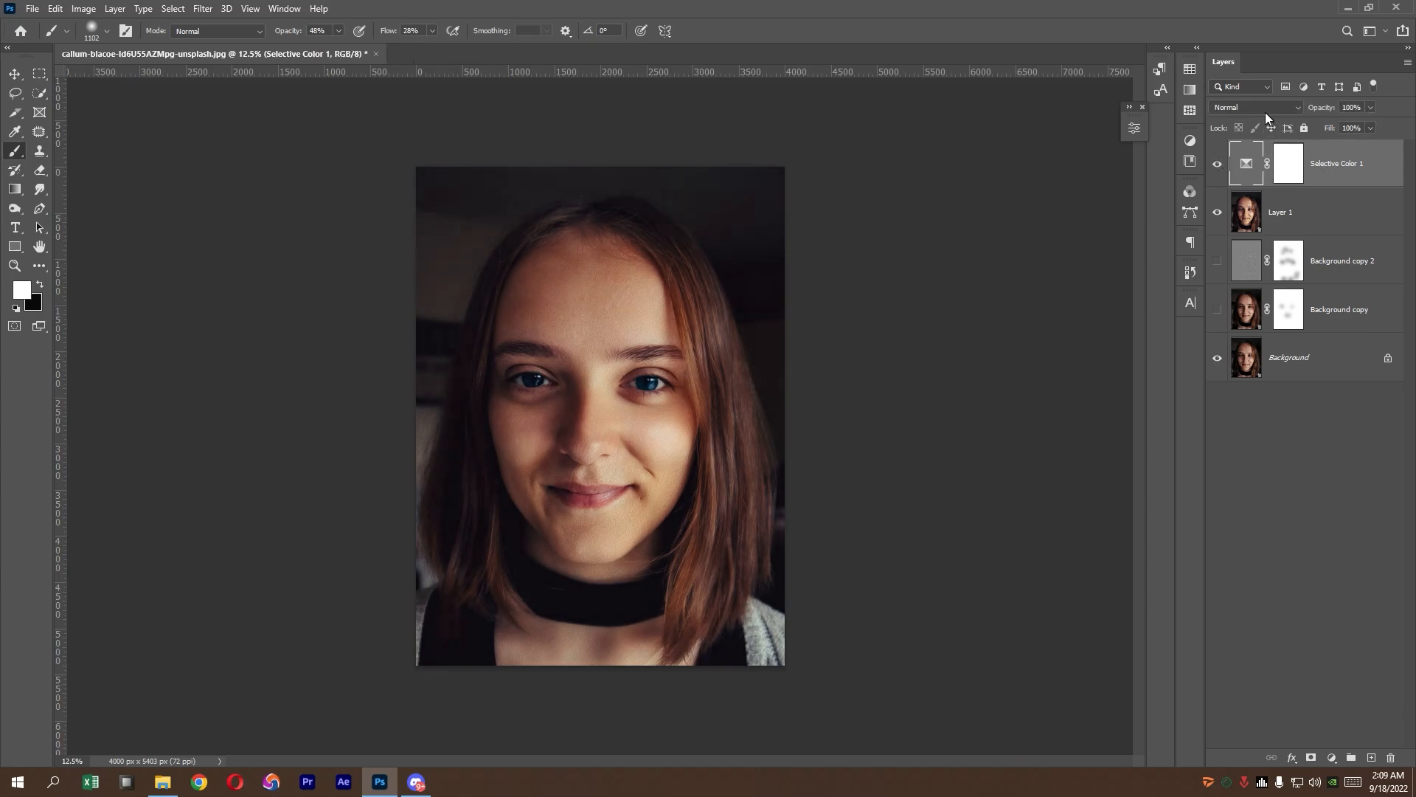
left_click(1263, 108)
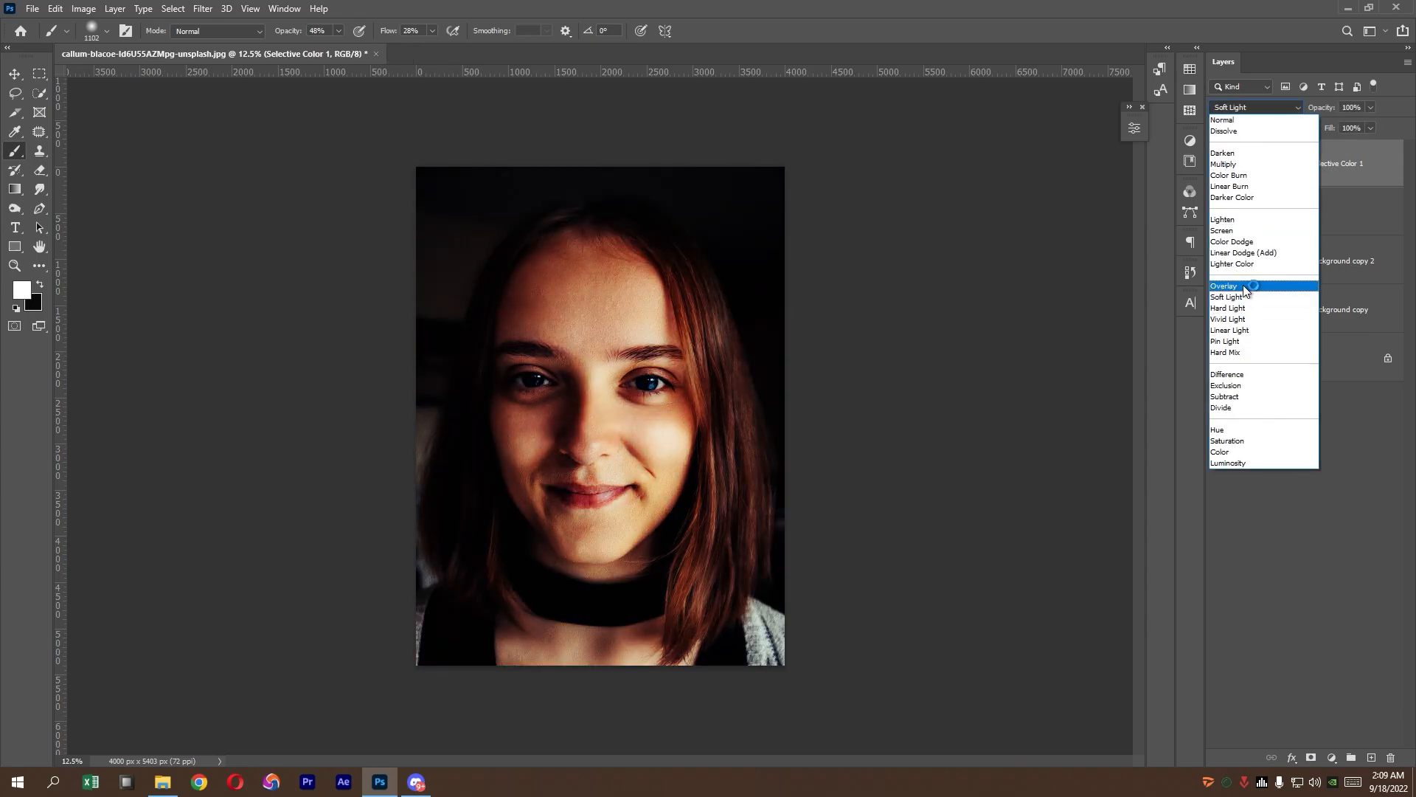
left_click(1239, 296)
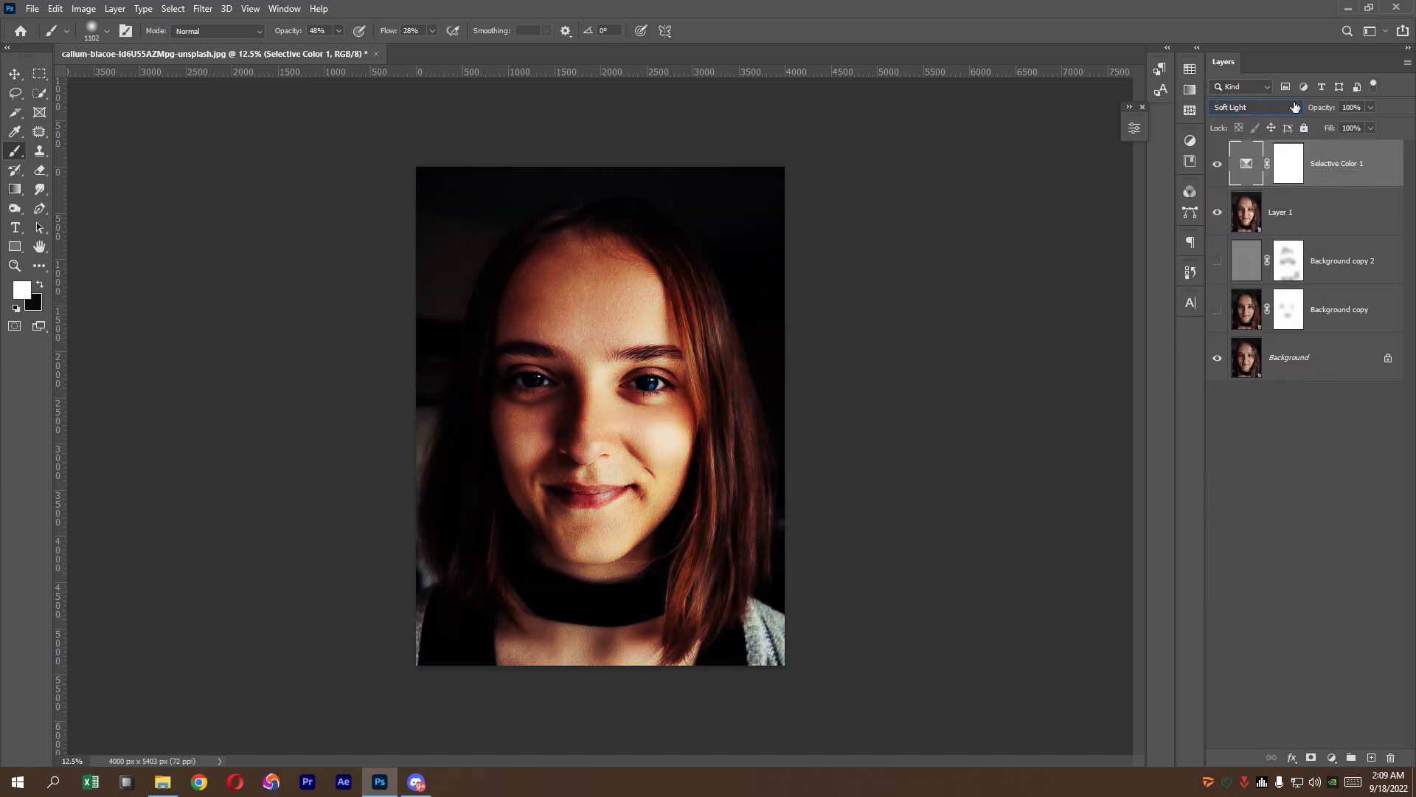
left_click(1370, 107)
left_click_drag(1375, 124, 1325, 124)
left_click(1219, 170)
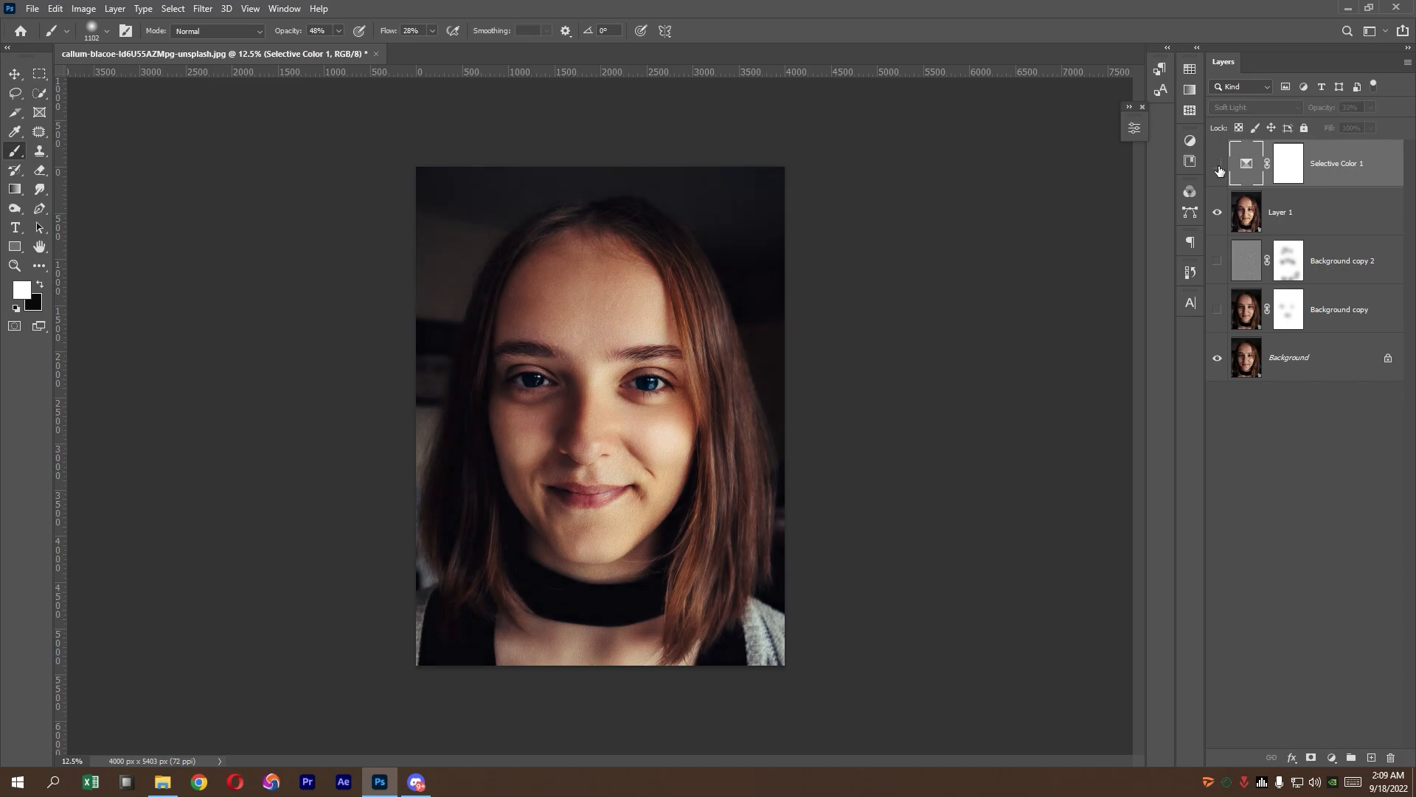
left_click(1369, 108)
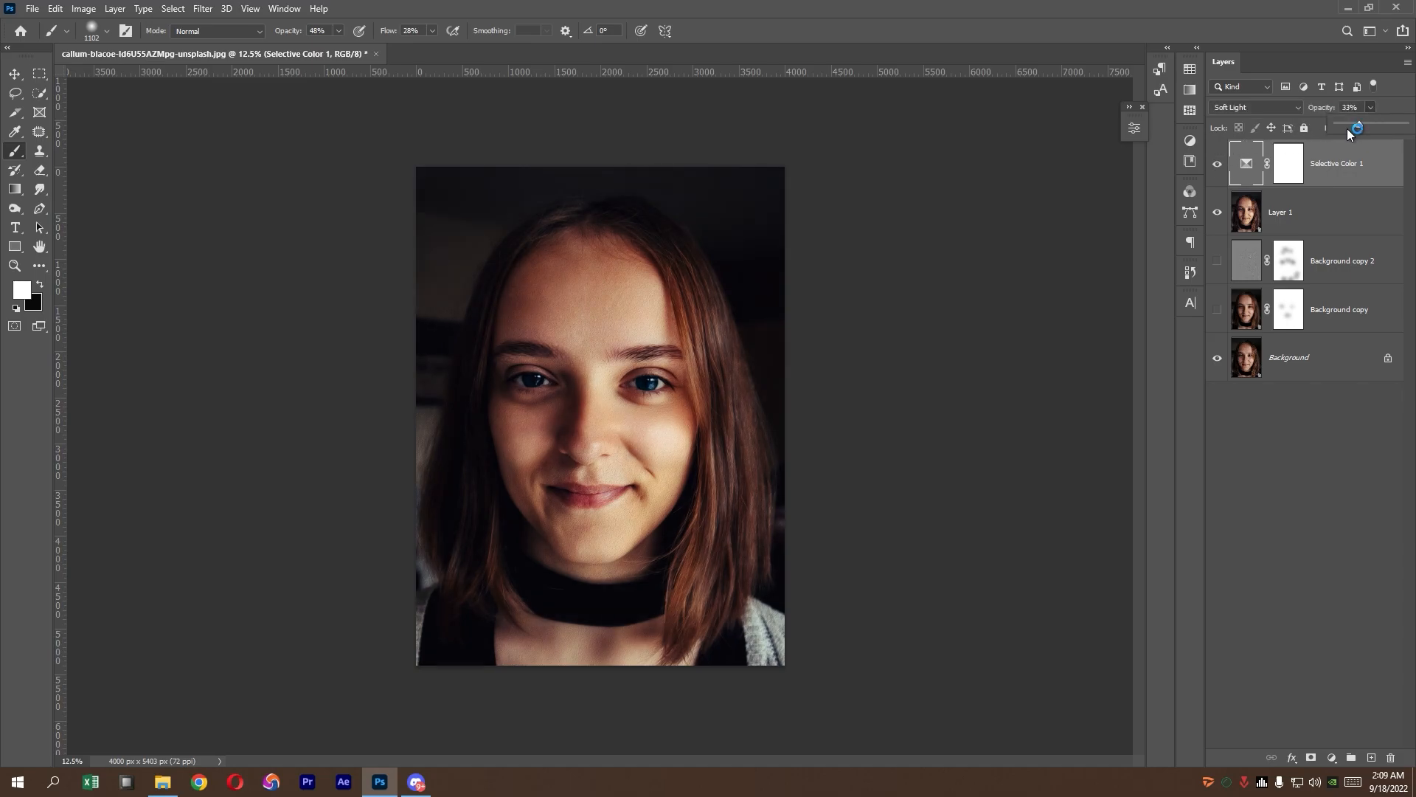
Compare the portrait with the Soft Light Selective Color layer shown and hidden.
left_click(1218, 166)
left_click(1218, 166)
left_click(1218, 167)
left_click(1218, 167)
left_click(1218, 167)
Add a Color Balance adjustment layer above Selective Color and slightly shift the midtones' cyan-red and yellow-blue balance.
left_click(1333, 758)
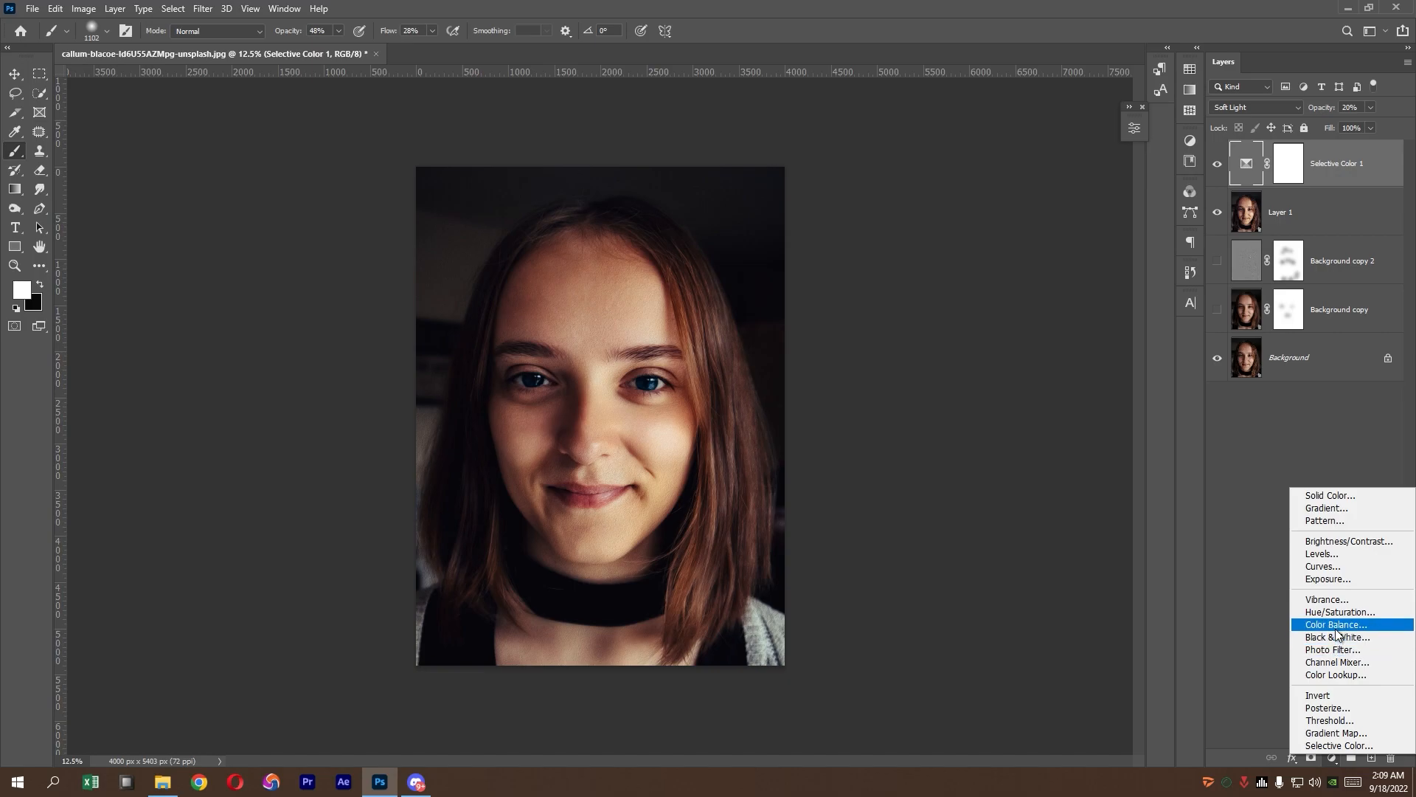
left_click(1336, 627)
left_click_drag(990, 253, 986, 251)
left_click_drag(993, 202, 994, 251)
Set the Color Balance highlights to cyan-red +11, magenta-green -7 and yellow-blue +7.
left_click(1004, 172)
left_click(1004, 205)
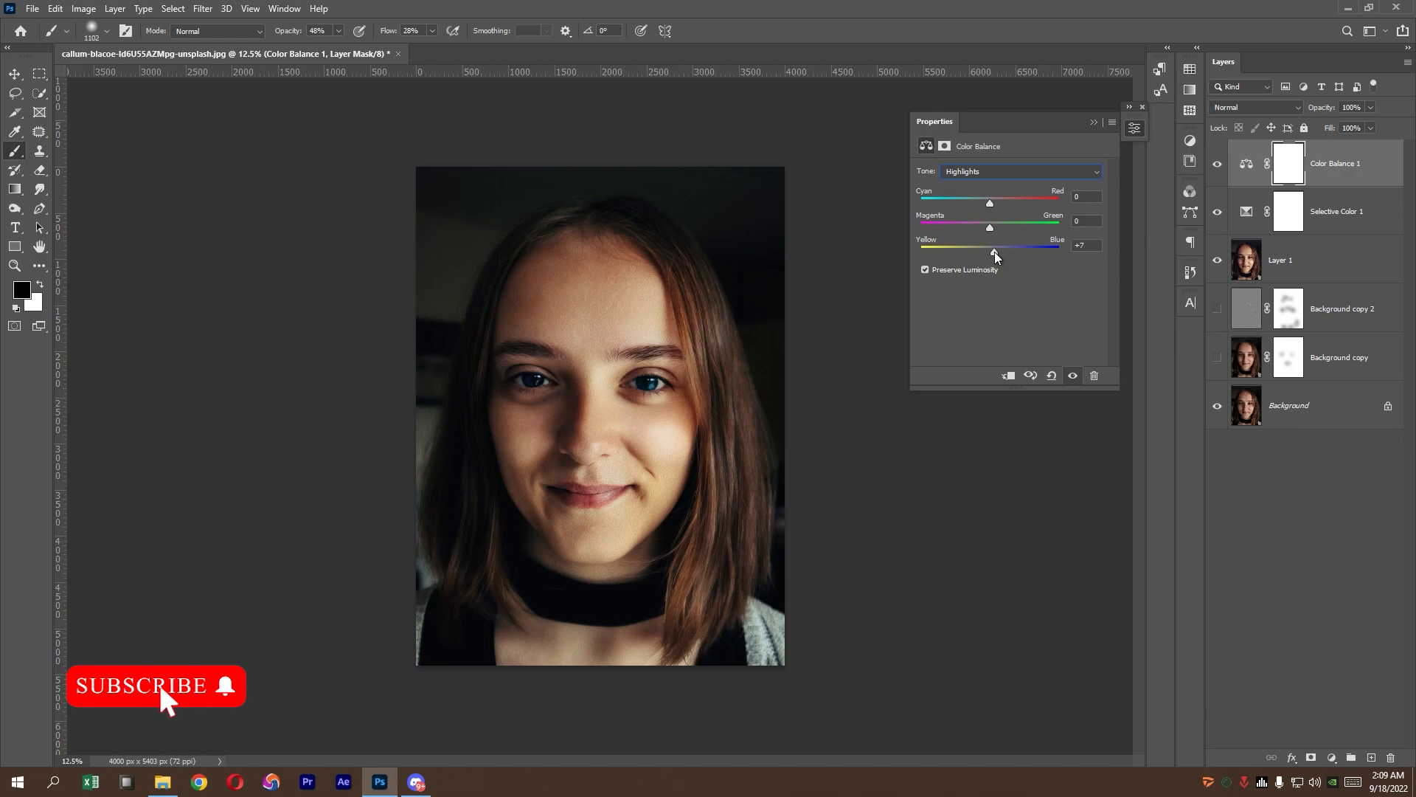
mouse_move(989, 202)
left_mouse_down()
mouse_move(998, 227)
mouse_move(985, 227)
left_mouse_up()
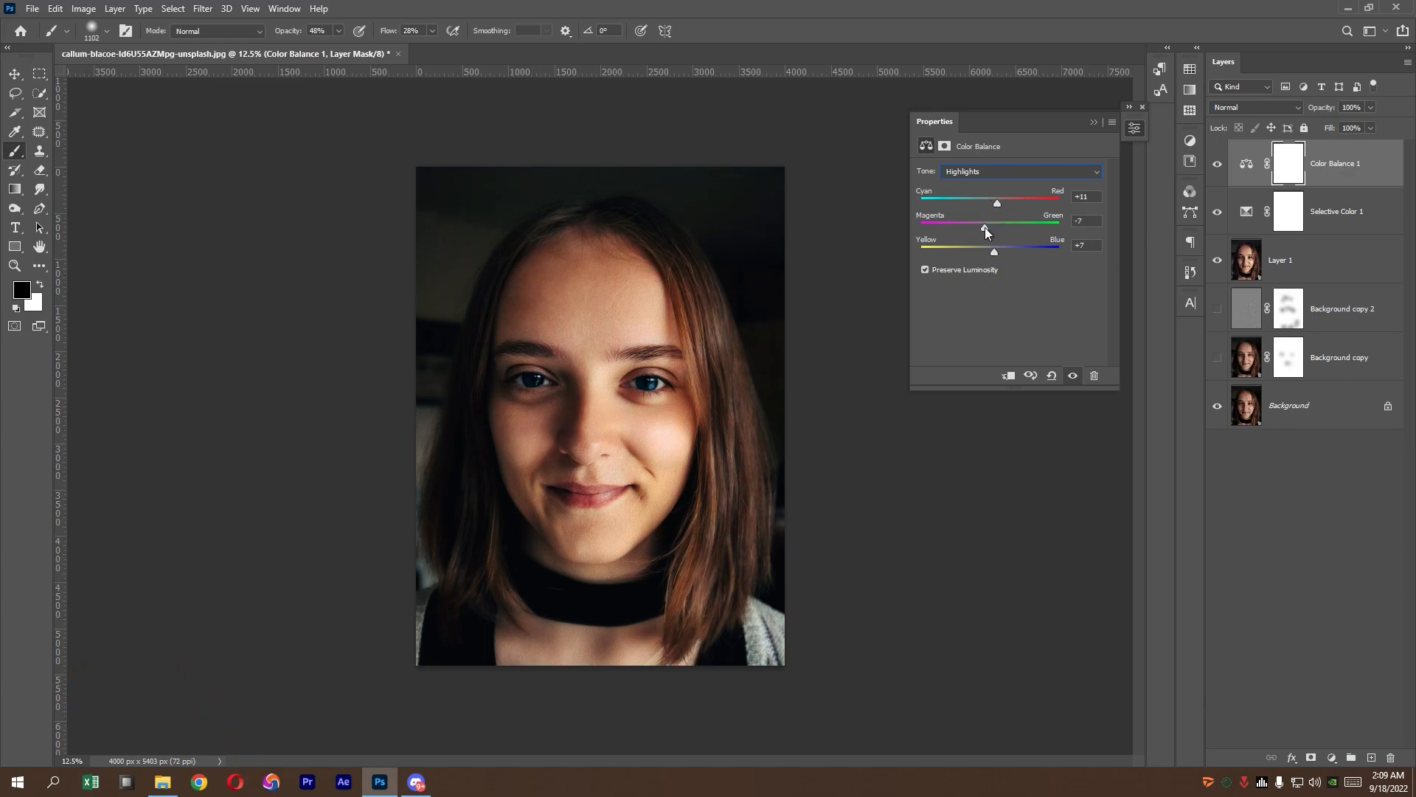
Fine-tune the cyan-red and magenta-green balance of the Color Balance shadows and collapse the adjustment properties.
left_click(993, 174)
left_click(994, 185)
left_click_drag(991, 202, 995, 227)
left_click(1134, 127)
Compare the portrait with the Color Balance and Selective Color layers shown and hidden.
left_click(1214, 169)
left_click(1213, 169)
left_click(1214, 169)
left_click(1214, 169)
left_click_drag(1214, 169, 1217, 214)
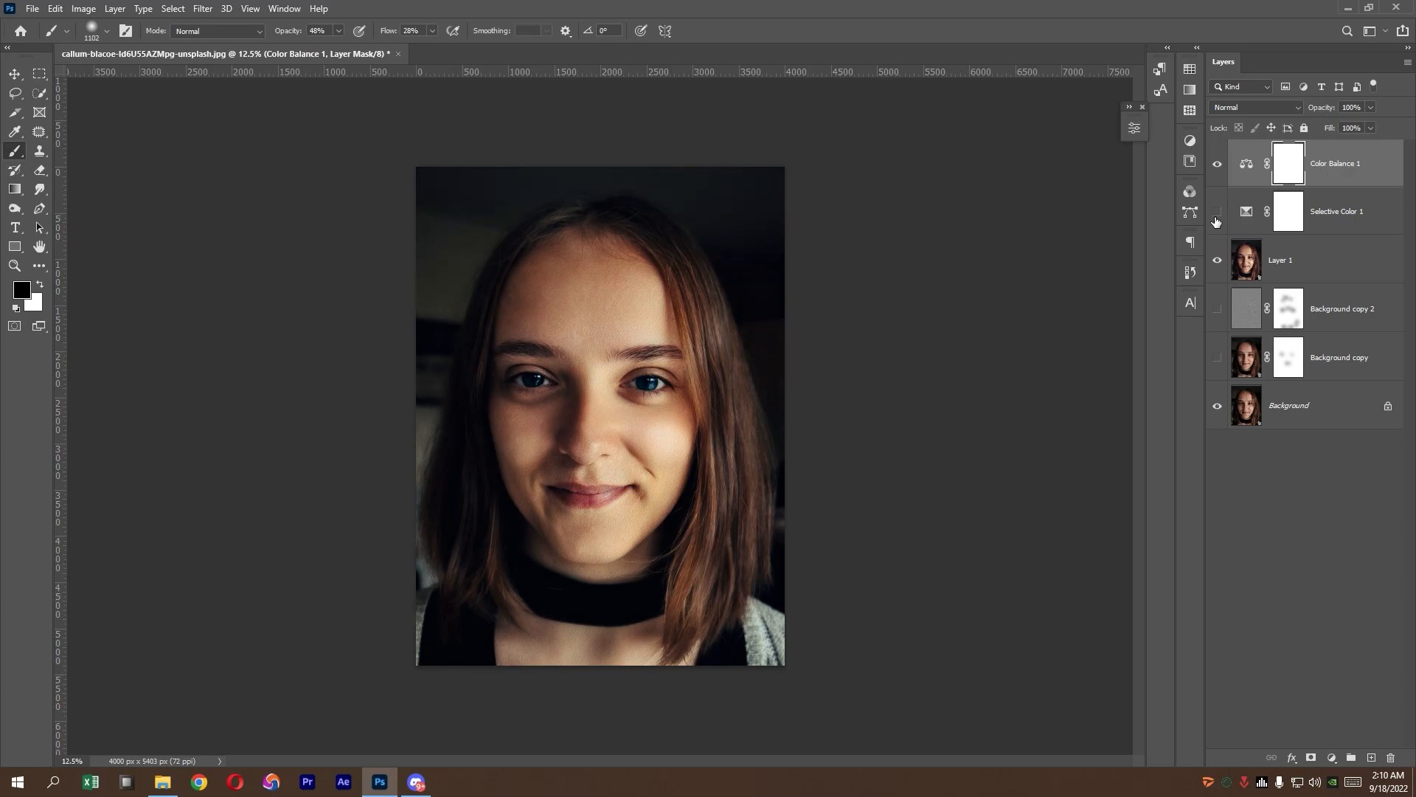
left_click(1218, 211)
Try moving Selective Color above Color Balance, undo the reorder, and check the image with Color Balance hidden and shown.
left_click_drag(1225, 214, 1222, 164)
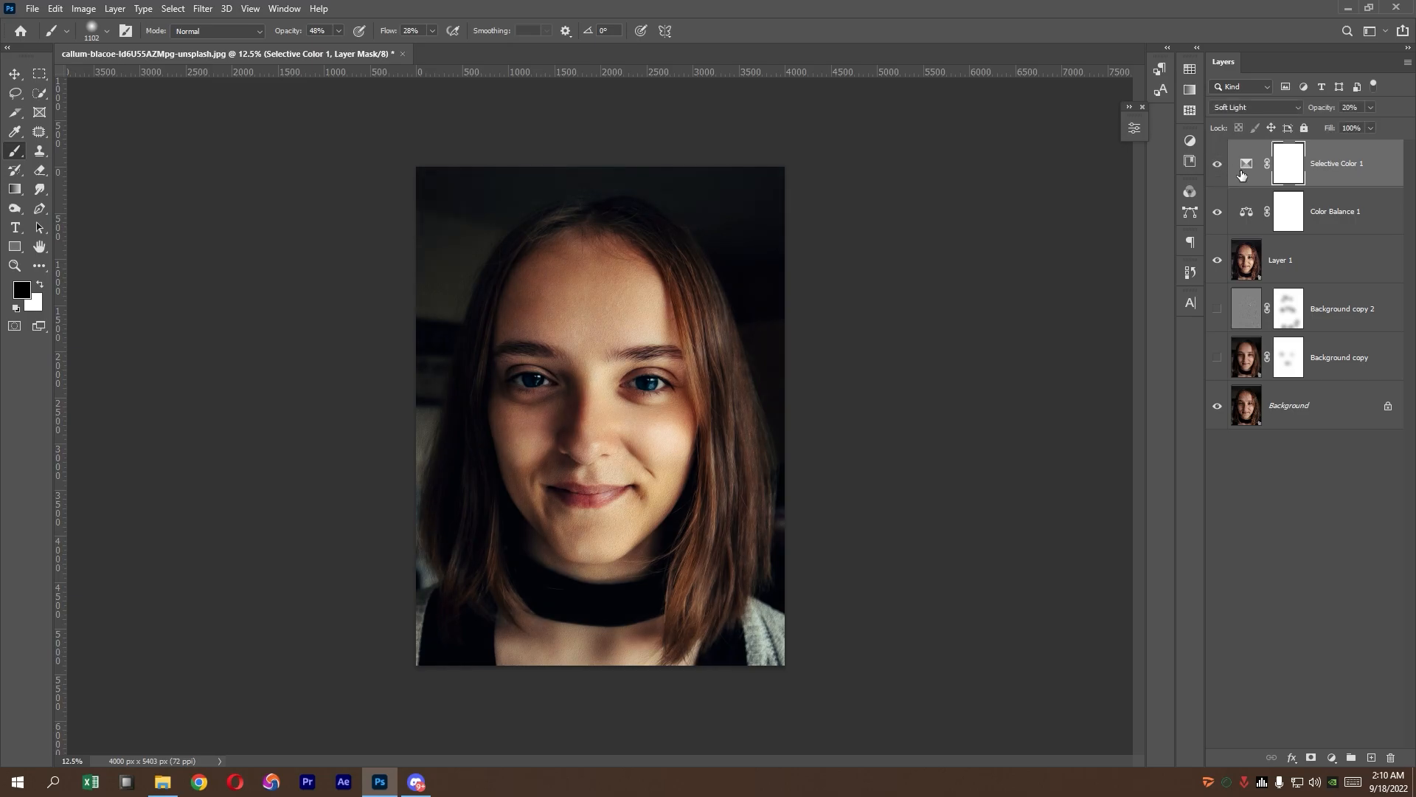
key("ctrl+z")
left_click(1218, 163)
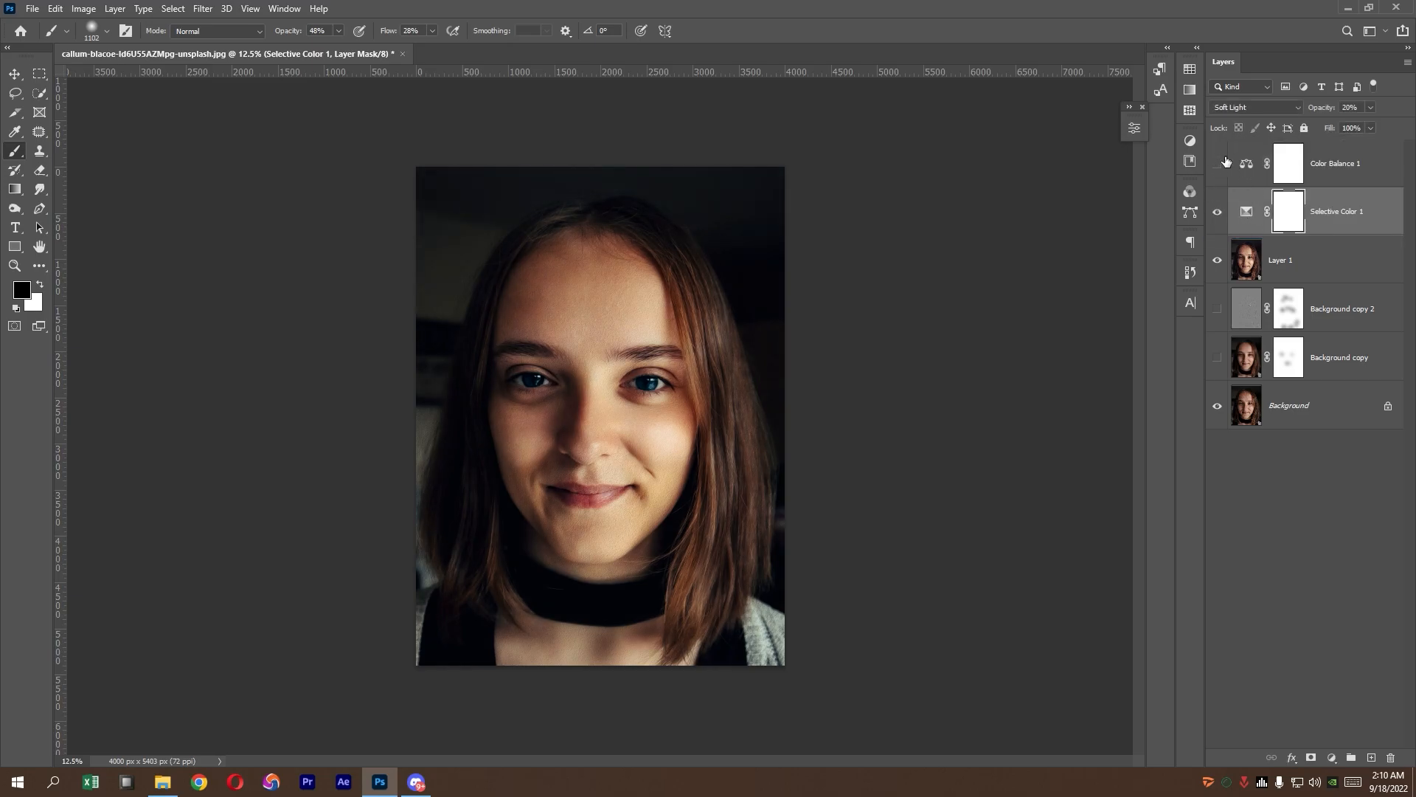
left_click(1226, 161)
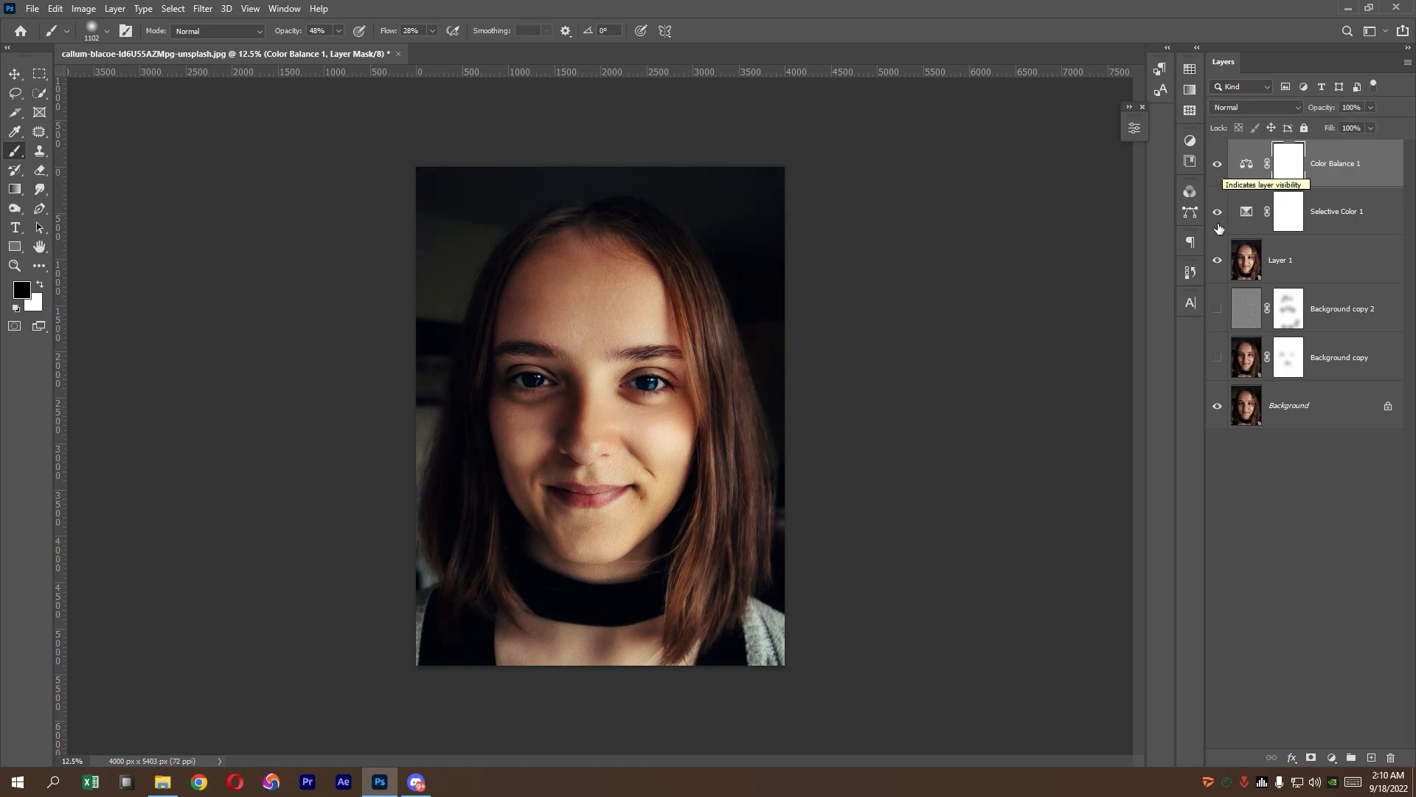
Put the Color Balance 1, Selective Color 1 and Layer 1 layers together in a new group.
left_click(1313, 275, "shift")
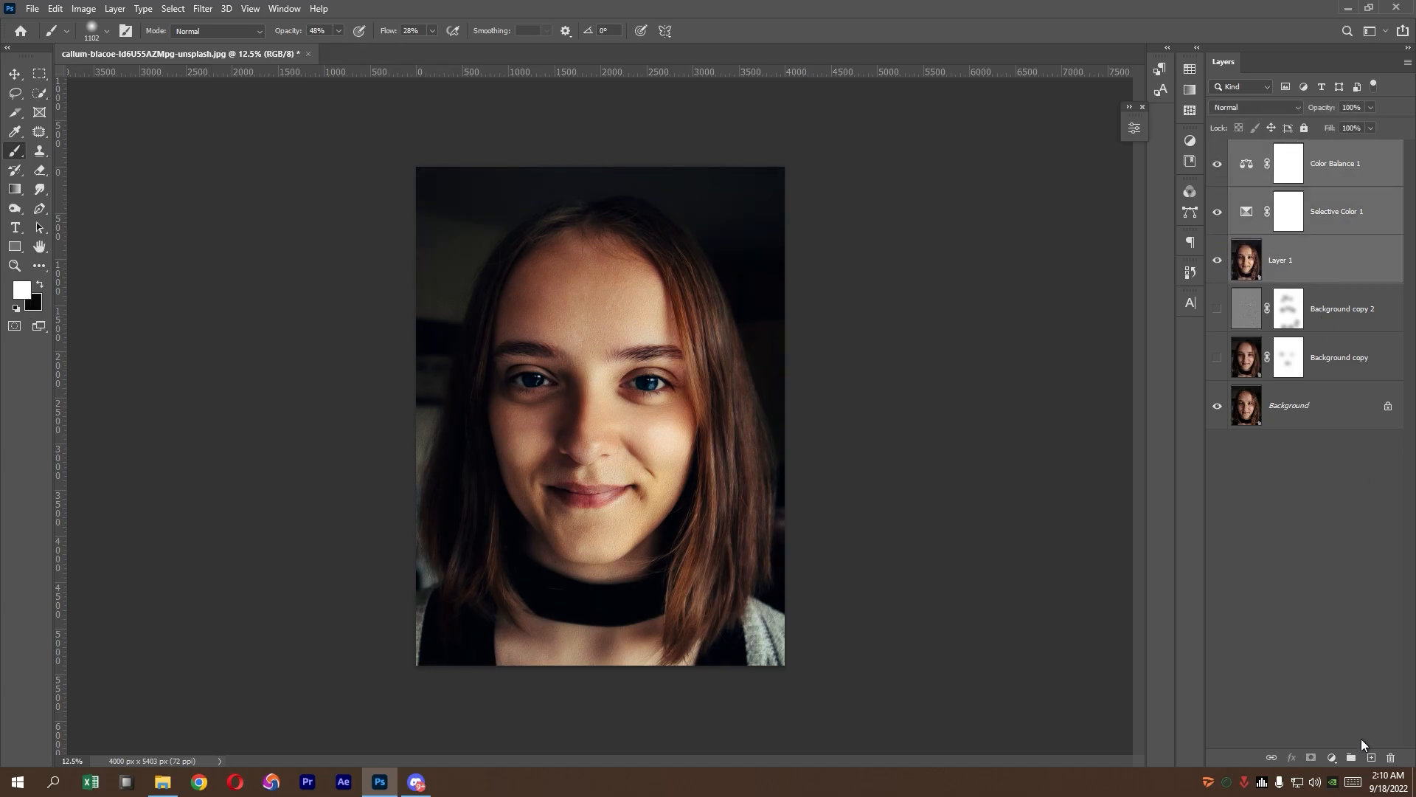
left_click(1368, 759)
key("ctrl+z")
left_click(1351, 758)
Compare the original portrait with the finished retouch by hiding and showing the new layer group, including at closer zoom.
left_click(1218, 149)
left_click(1217, 149)
right_click(1264, 149)
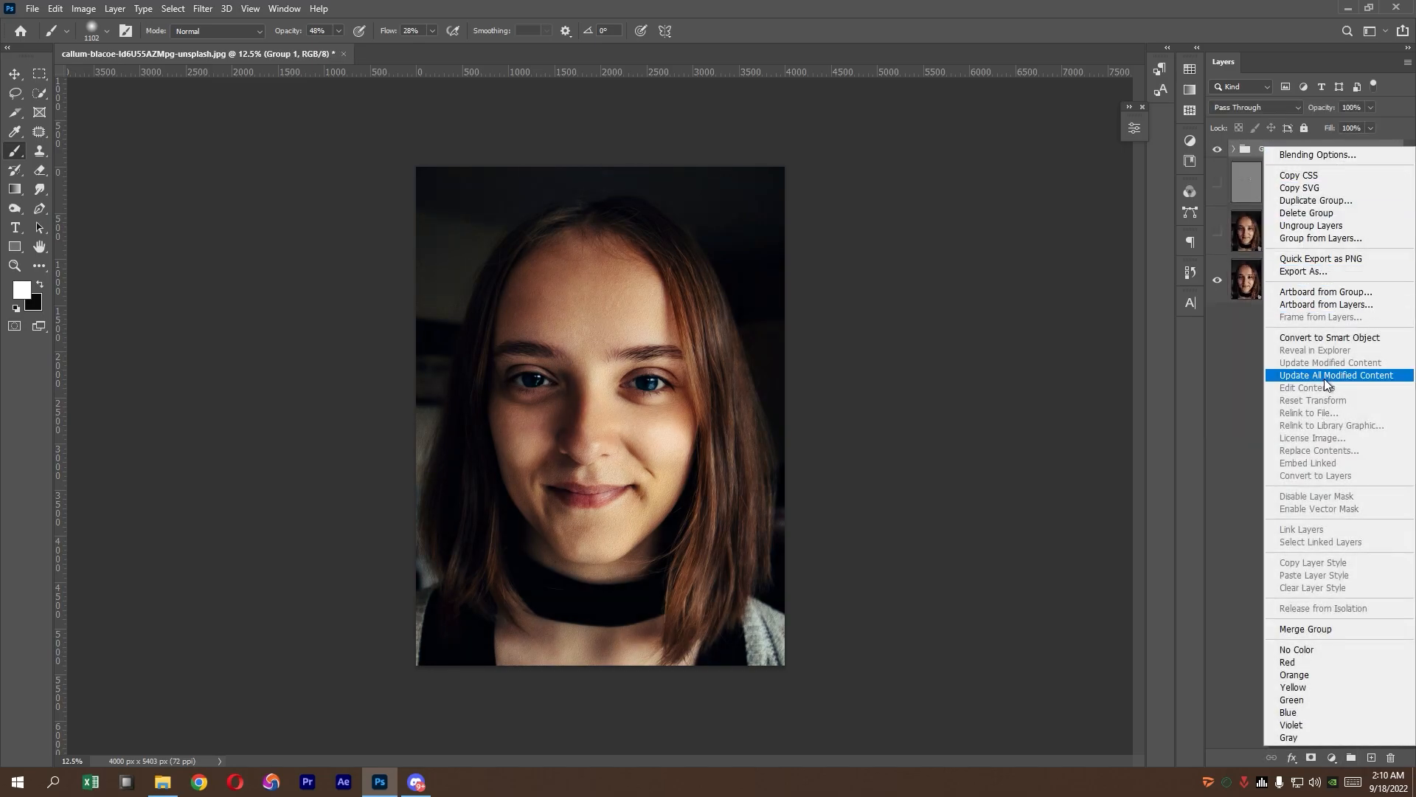
left_click(1259, 347)
key("ctrl+plus")
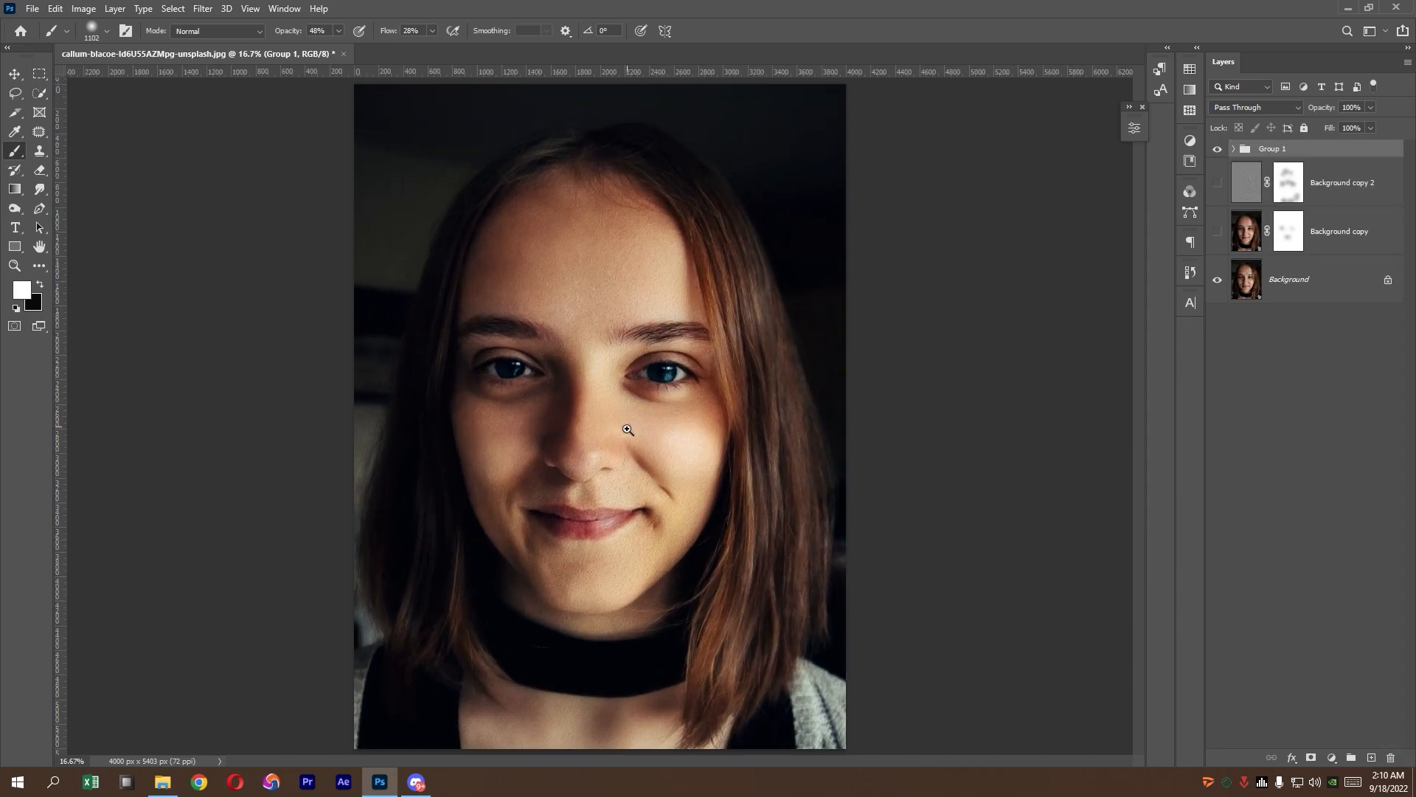
left_click(1220, 155)
left_click(1219, 155)
left_click(1220, 155)
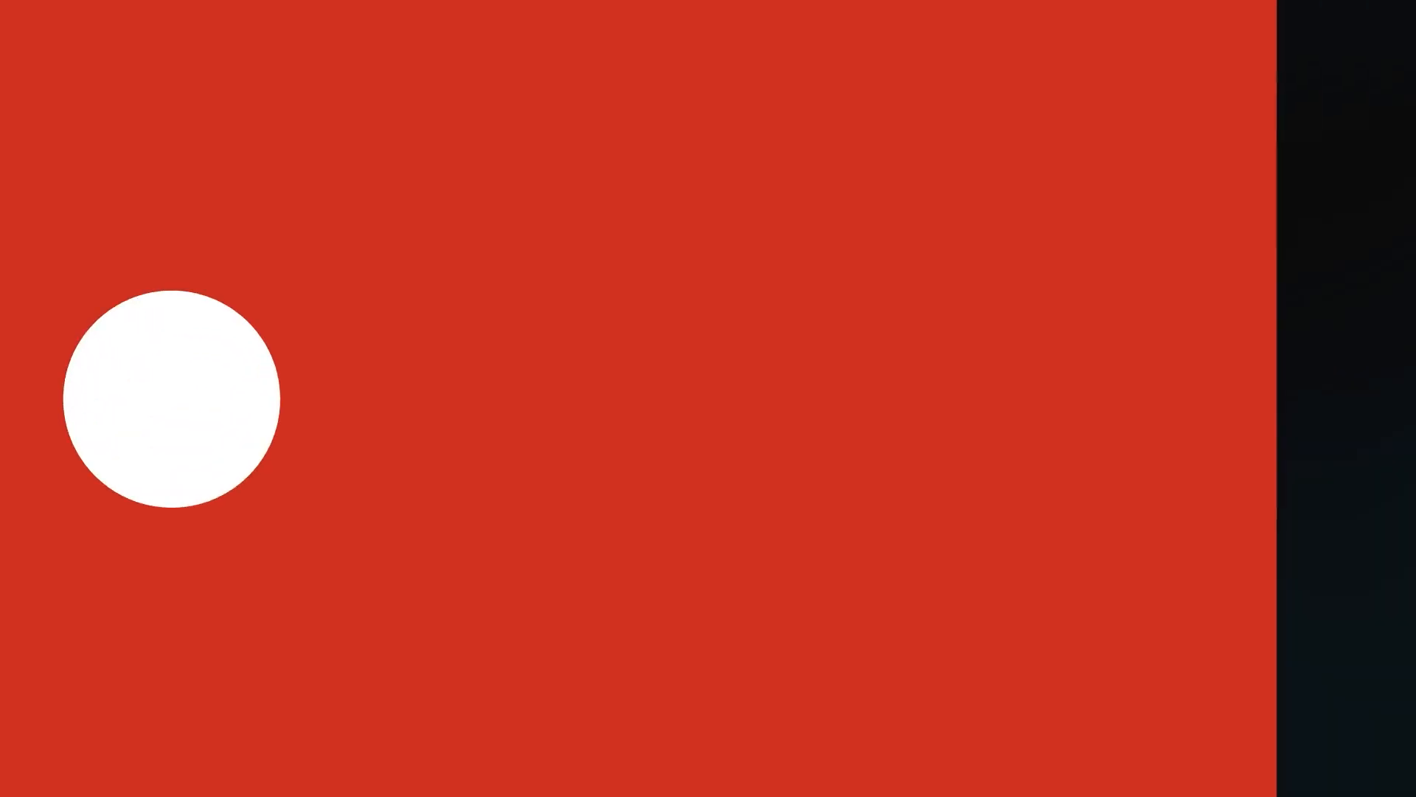